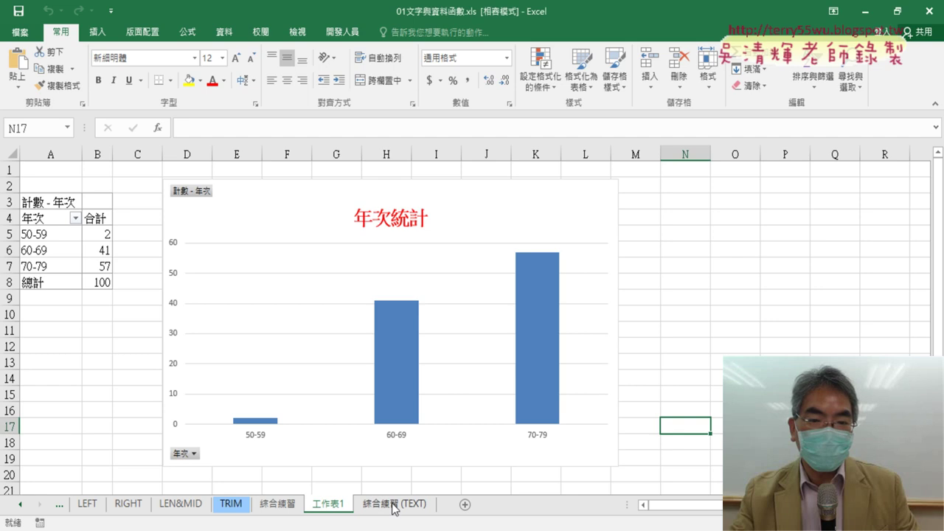
Go to the 綜合練習 (TEXT) sheet and review the 血型 column D and the table's header row
{"action": "left_click", "coordinate": [402, 507]}
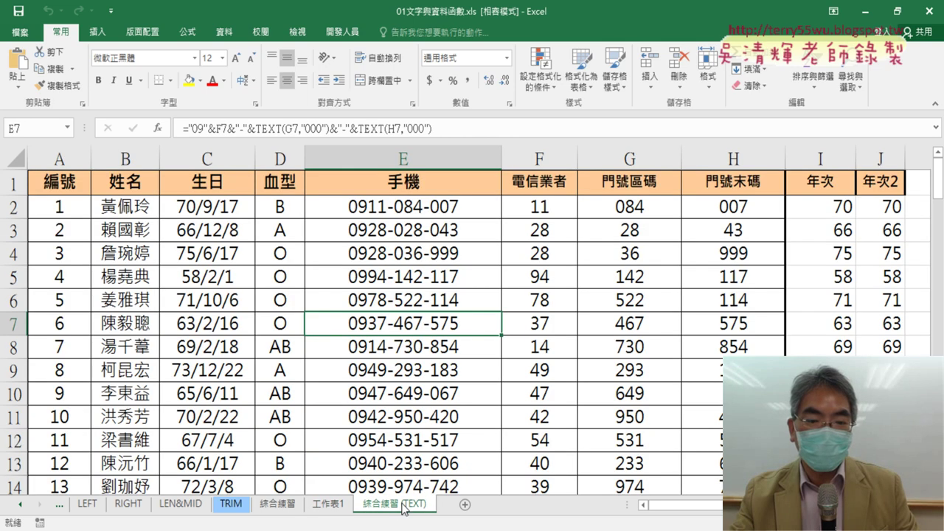
{"action": "left_click", "coordinate": [274, 158]}
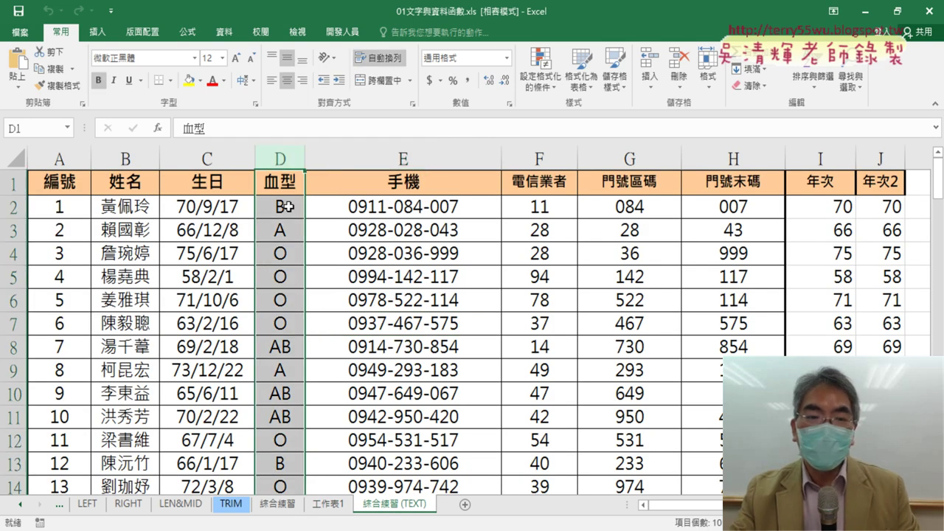
{"action": "key", "text": "Down"}
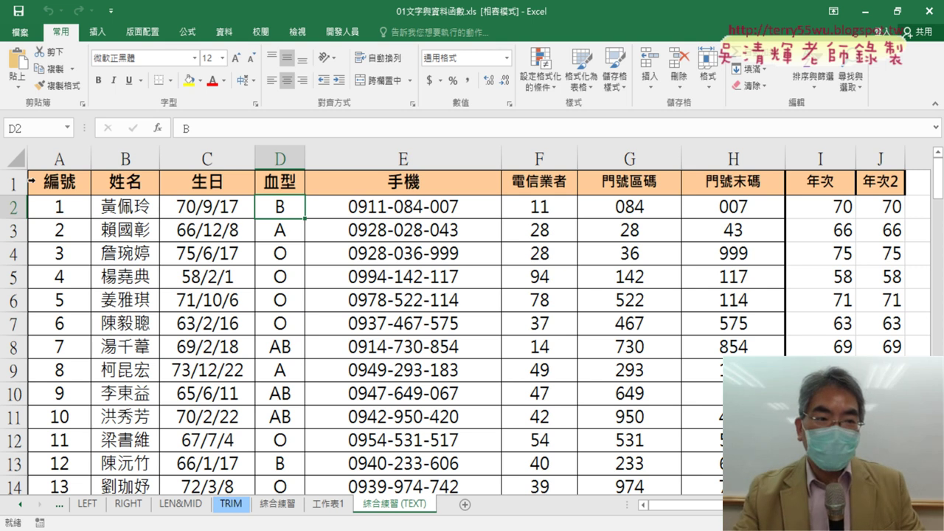
{"action": "left_click", "coordinate": [11, 182]}
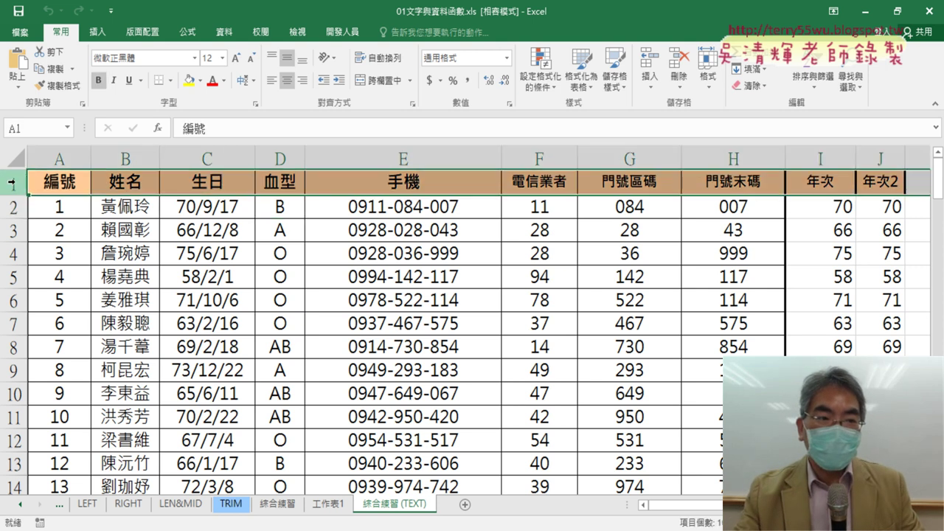
{"action": "left_click", "coordinate": [97, 31]}
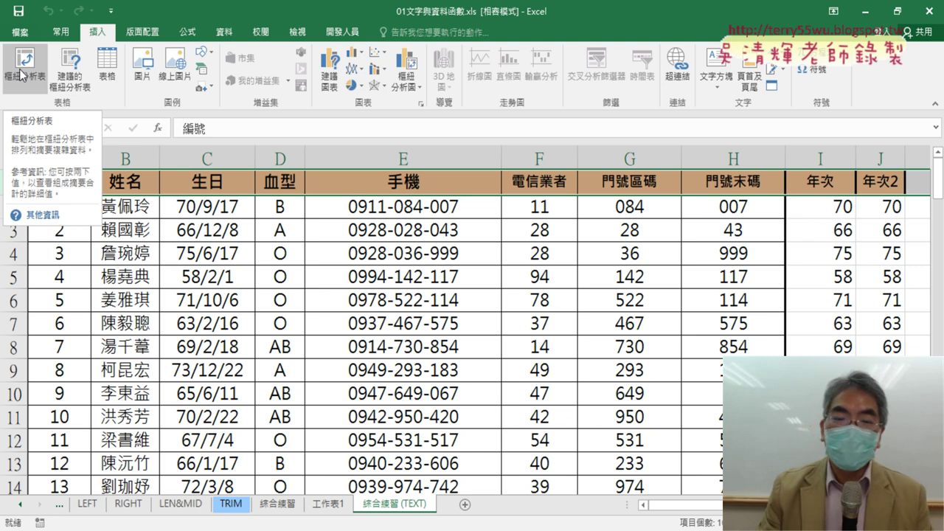
{"action": "left_click", "coordinate": [208, 299]}
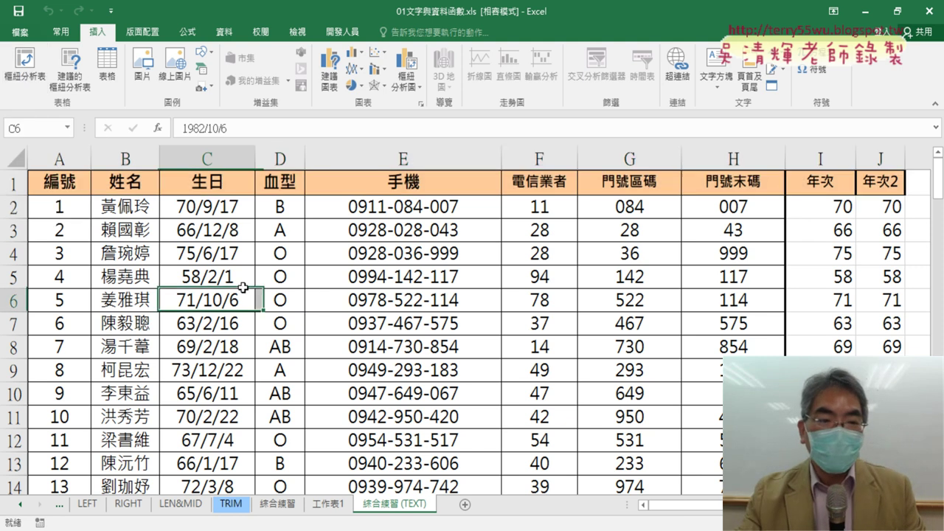
{"action": "left_click", "coordinate": [14, 182]}
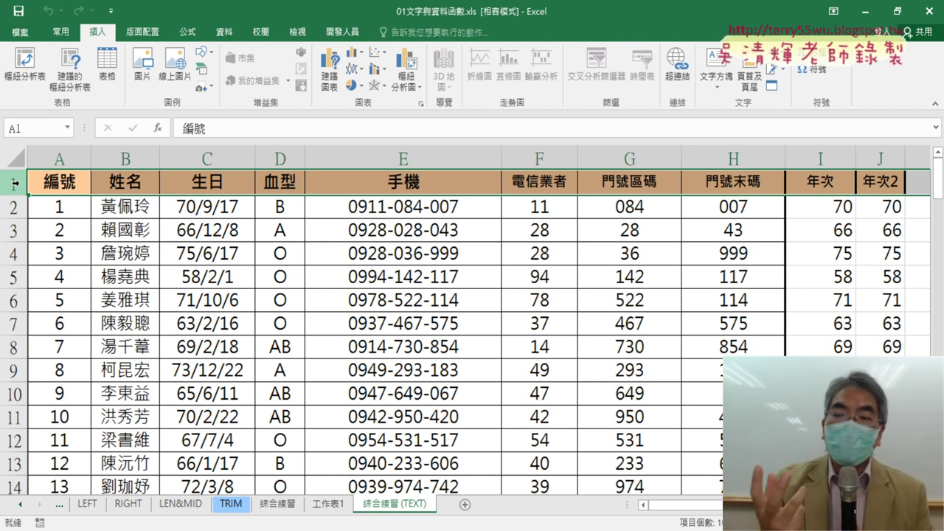
{"action": "left_click", "coordinate": [886, 182]}
{"action": "key", "text": "Delete"}
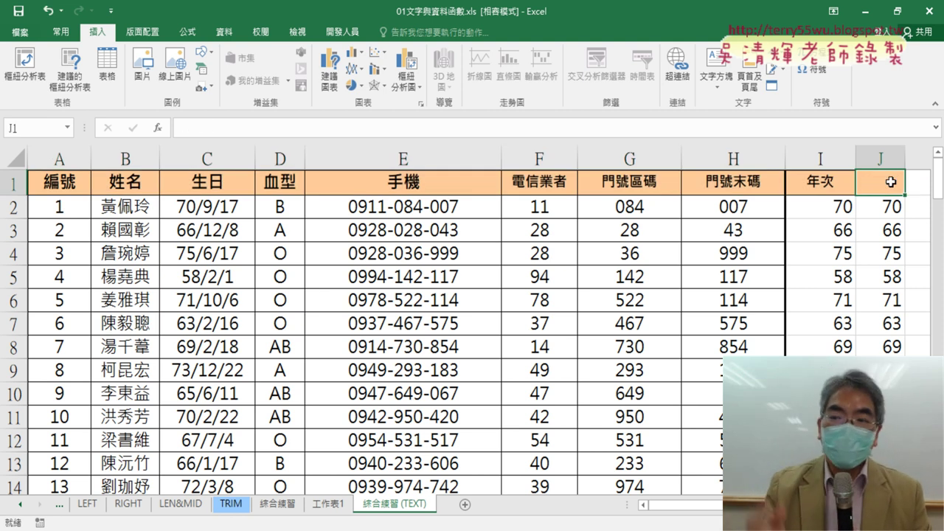
{"action": "key", "text": "ctrl+z"}
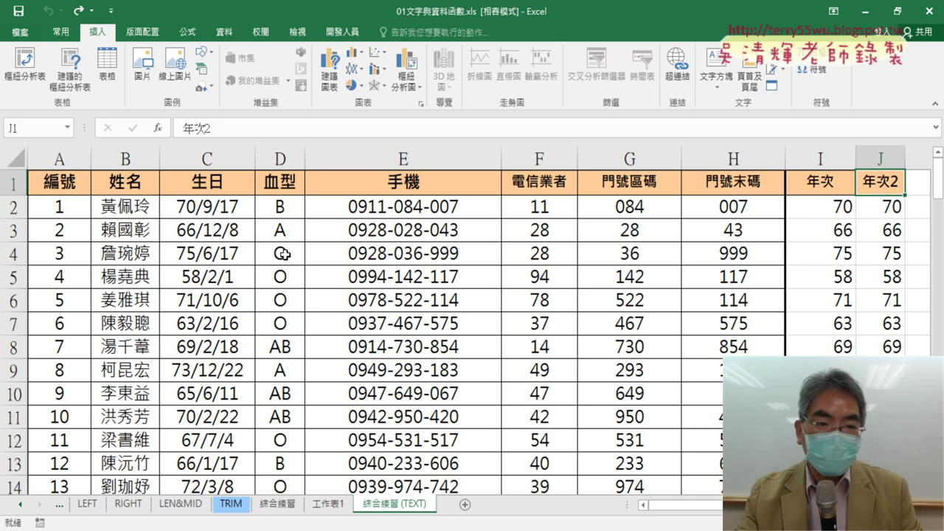
{"action": "left_click_drag", "start_coordinate": [283, 254], "coordinate": [280, 323]}
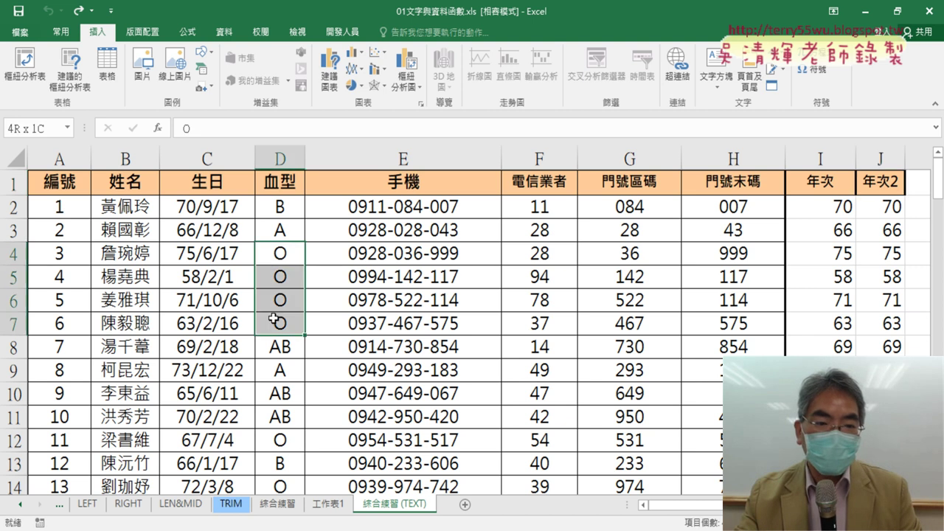
{"action": "left_click", "coordinate": [62, 32]}
{"action": "left_click", "coordinate": [371, 86]}
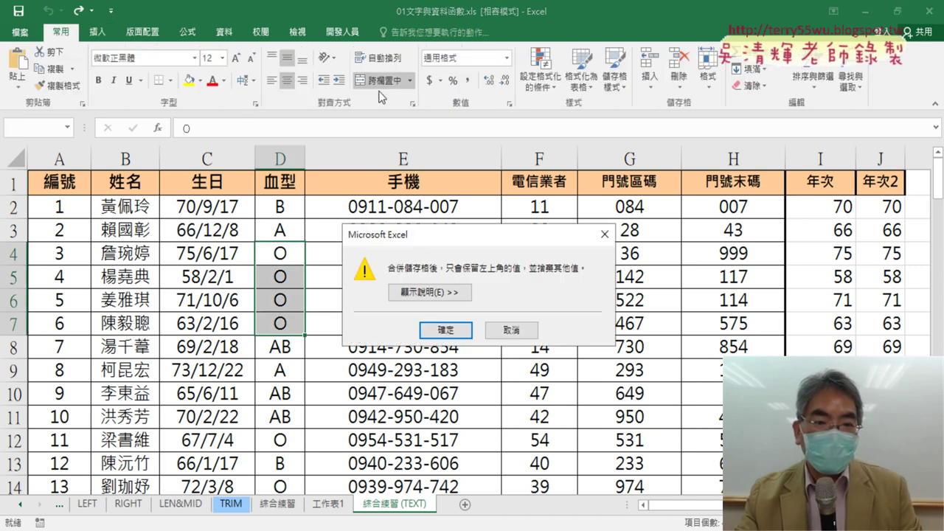
{"action": "left_click", "coordinate": [445, 330]}
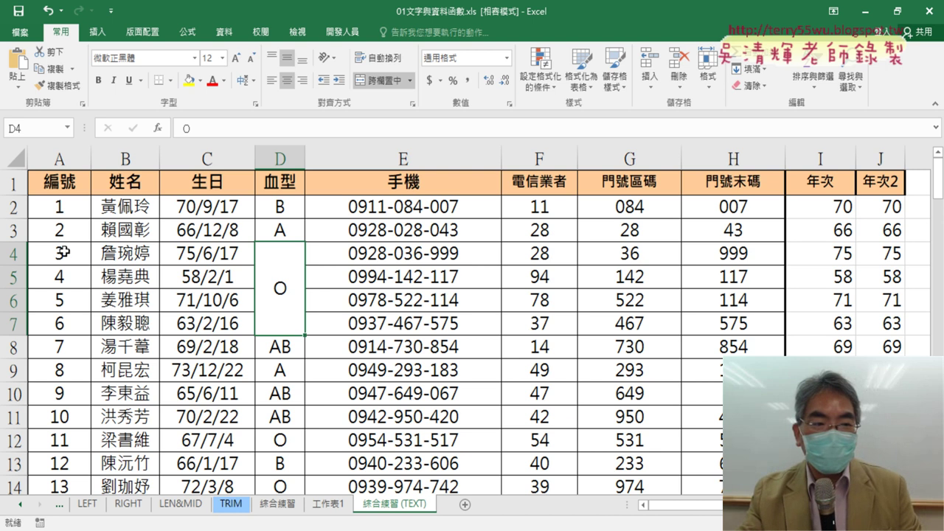
{"action": "left_click", "coordinate": [12, 253]}
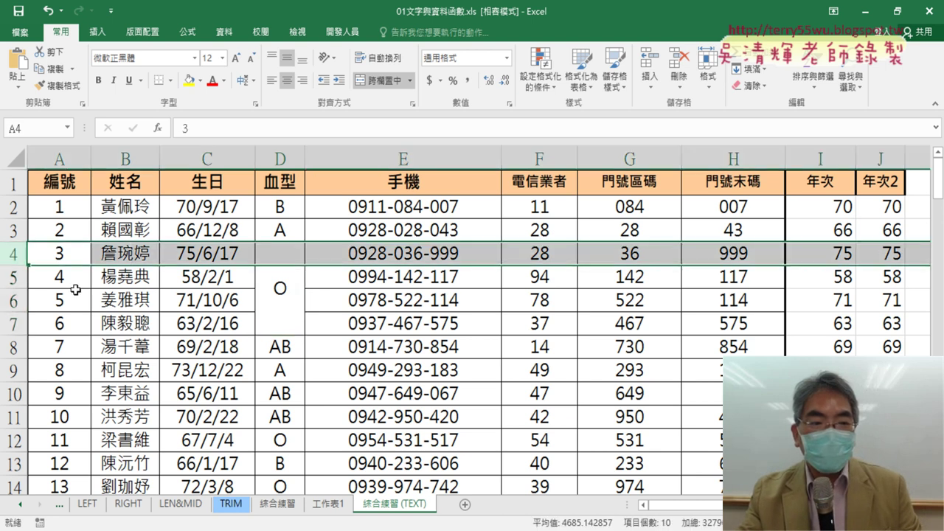
{"action": "left_click_drag", "start_coordinate": [11, 277], "coordinate": [12, 323]}
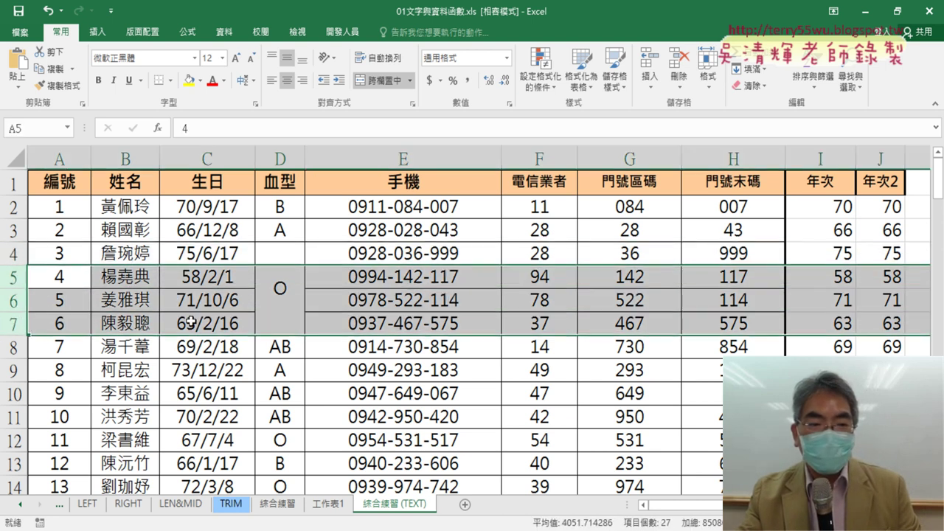
{"action": "left_click", "coordinate": [277, 265]}
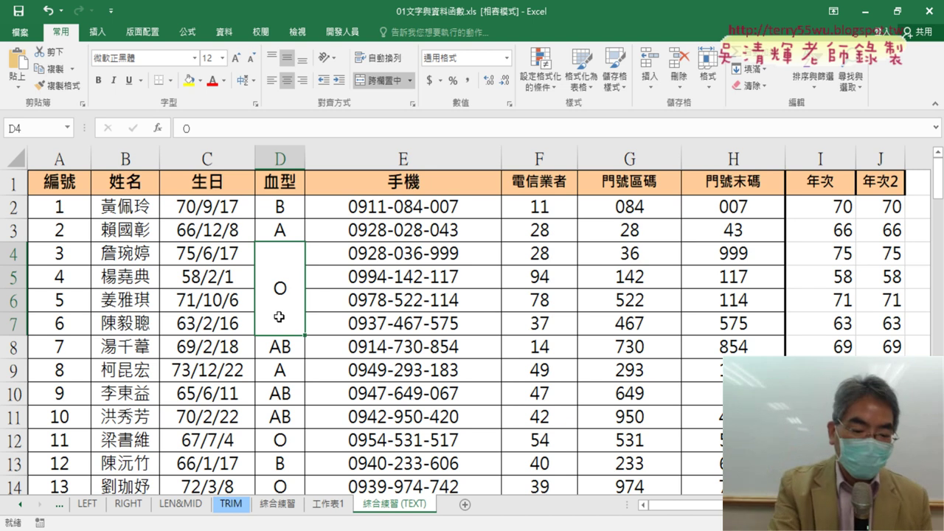
{"action": "key", "text": "ctrl+z"}
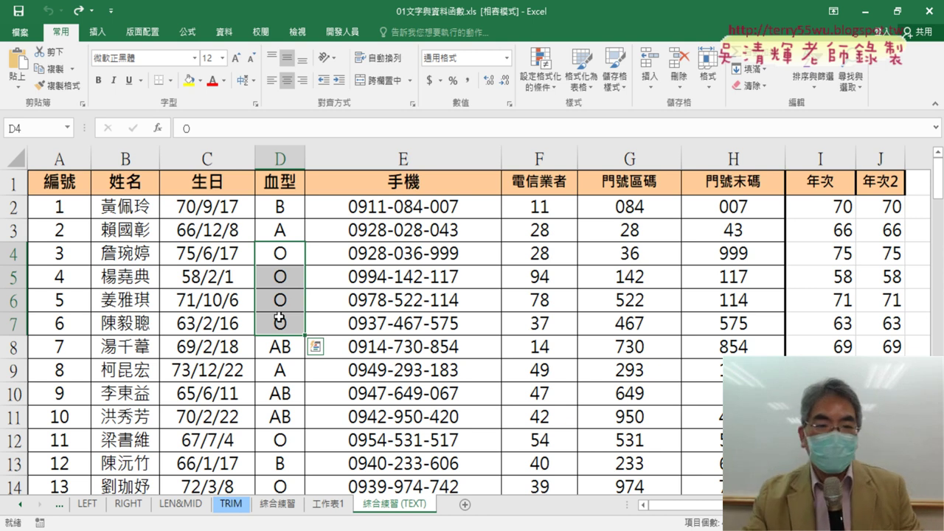
Create a PivotTable from the data range A1:J101 on a new worksheet
{"action": "left_click", "coordinate": [331, 284]}
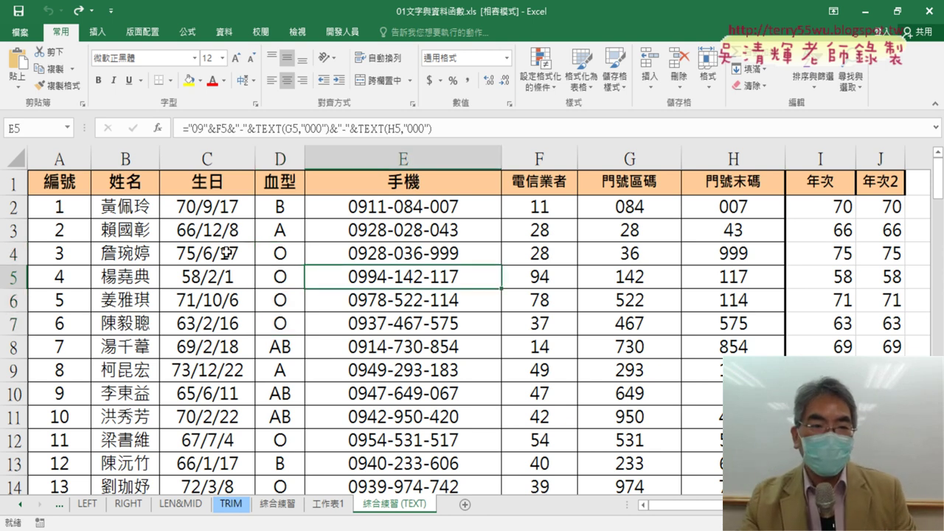
{"action": "left_click", "coordinate": [98, 32]}
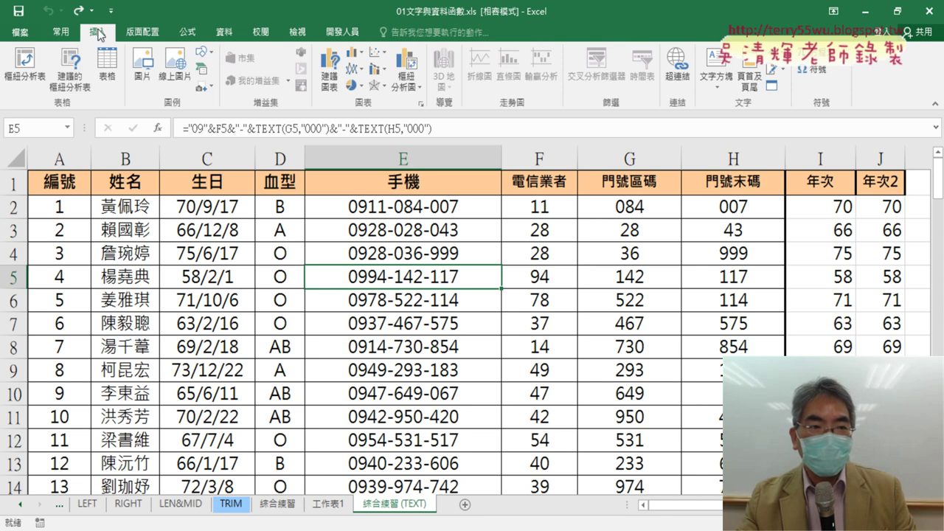
{"action": "left_click", "coordinate": [34, 69]}
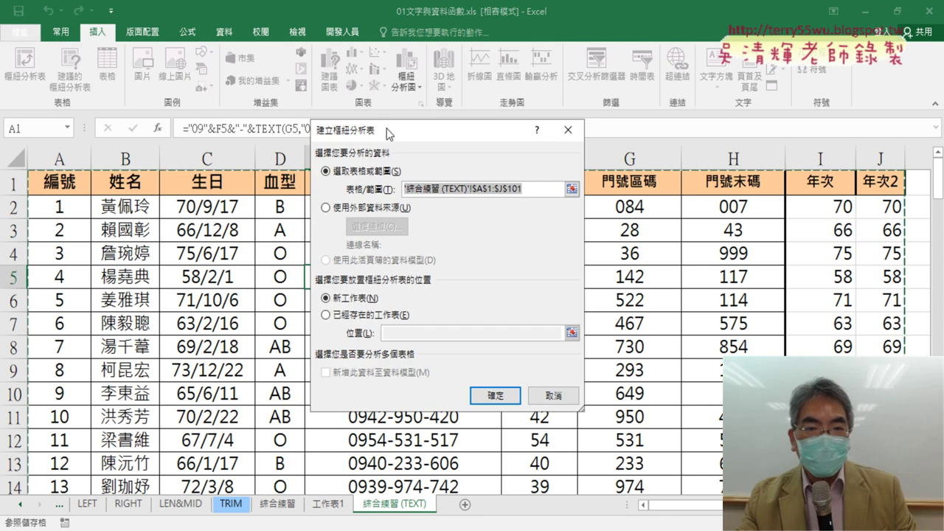
{"action": "left_click_drag", "start_coordinate": [387, 131], "coordinate": [429, 218]}
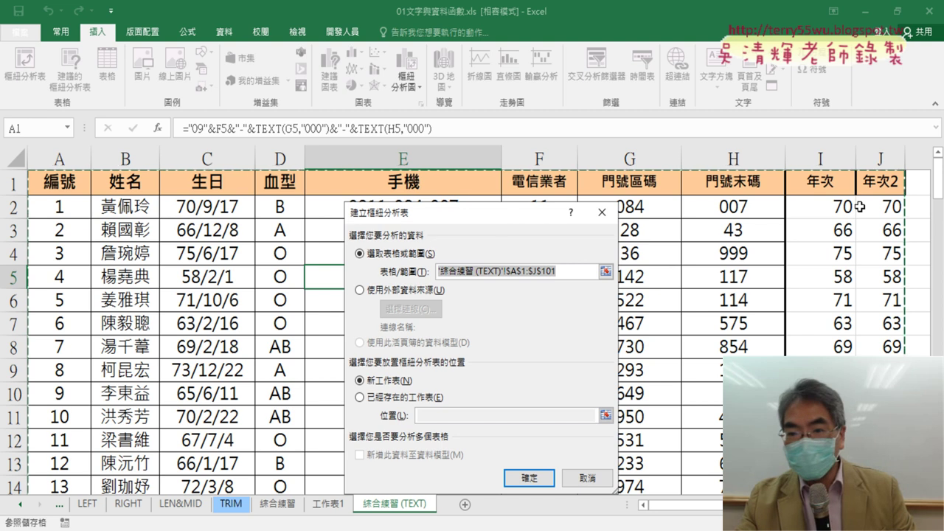
{"action": "left_click", "coordinate": [528, 478]}
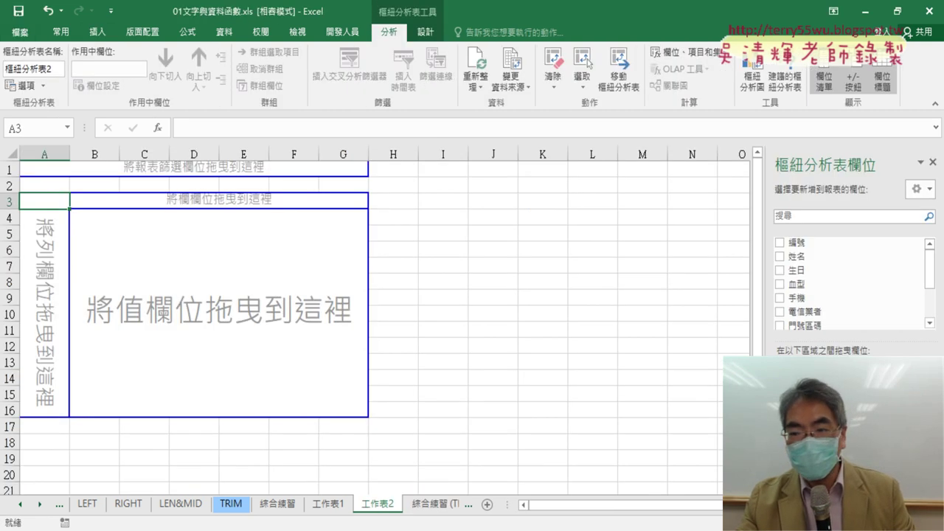
Put 血型 in Rows and count it in Values: A 22, AB 28, B 18, O 32
{"action": "left_click", "coordinate": [780, 284]}
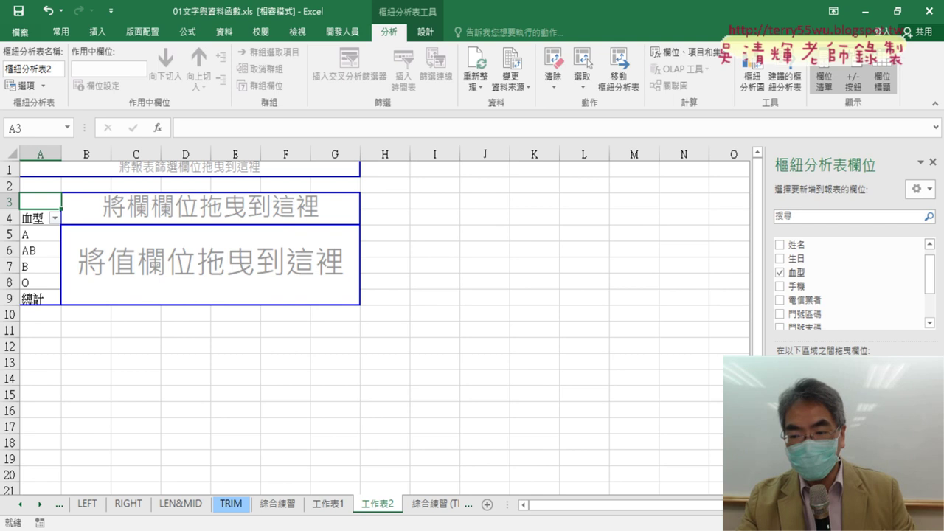
{"action": "left_click_drag", "start_coordinate": [797, 272], "coordinate": [210, 262]}
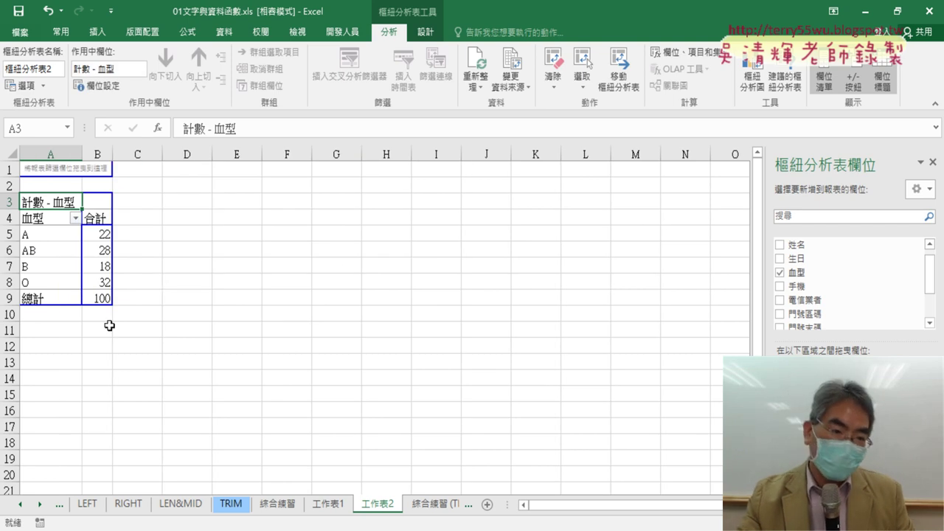
{"action": "left_click", "coordinate": [104, 284]}
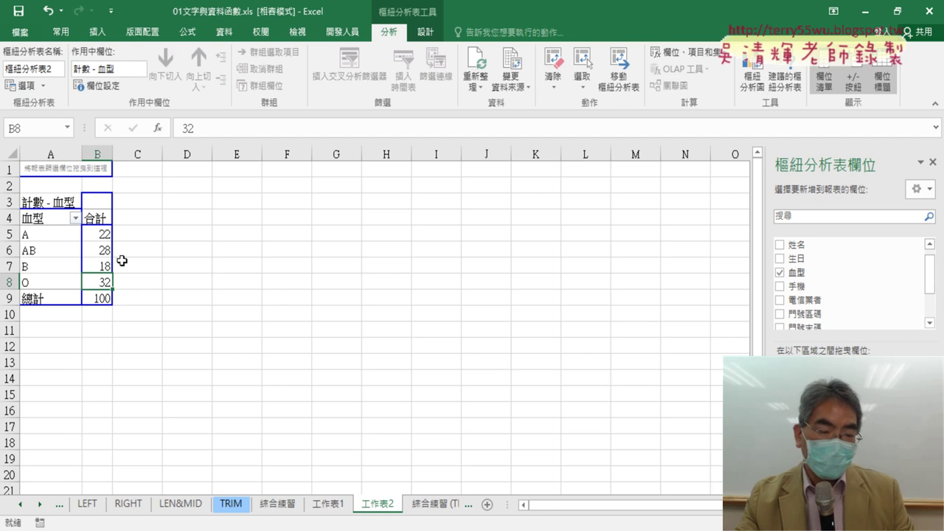
Insert a flat Pie PivotChart from the blood-type PivotTable after comparing 3D pie and doughnut
{"action": "left_click", "coordinate": [101, 255]}
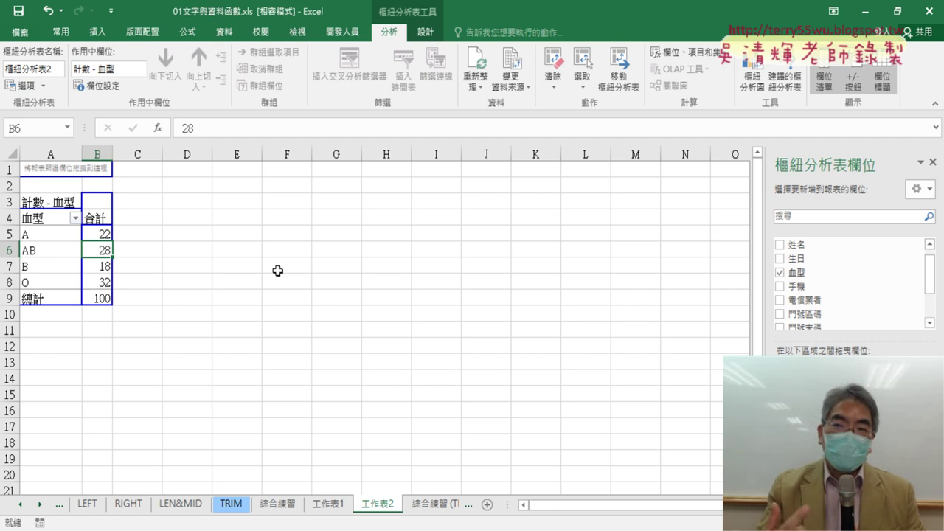
{"action": "left_click", "coordinate": [756, 83]}
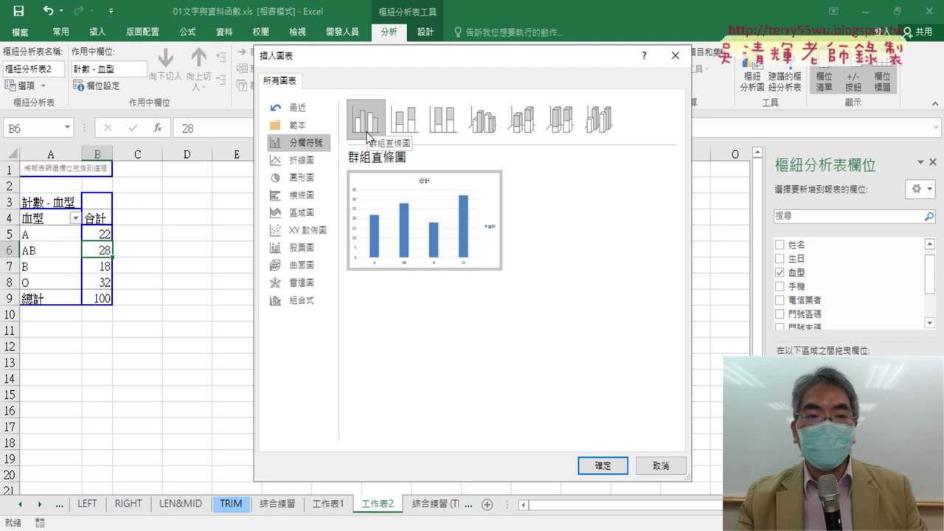
{"action": "left_click", "coordinate": [308, 181]}
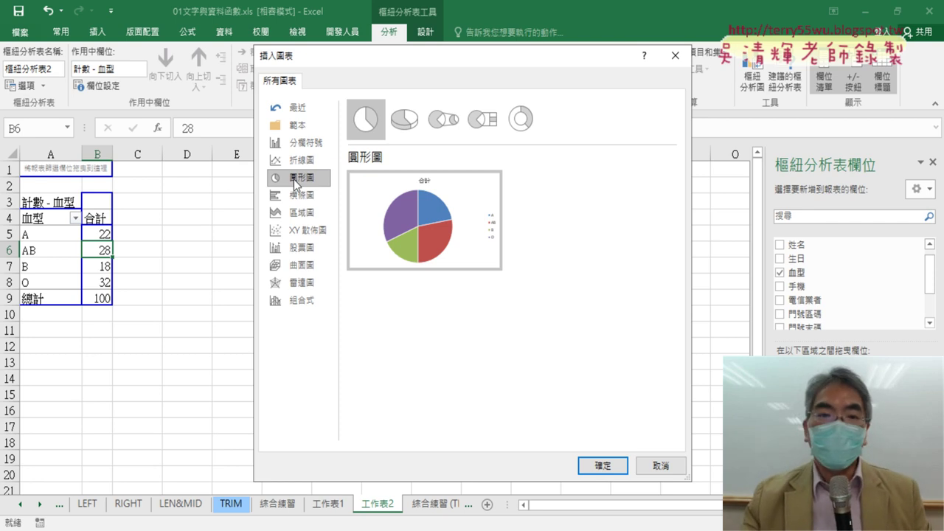
{"action": "left_click", "coordinate": [395, 130]}
{"action": "left_click", "coordinate": [374, 131]}
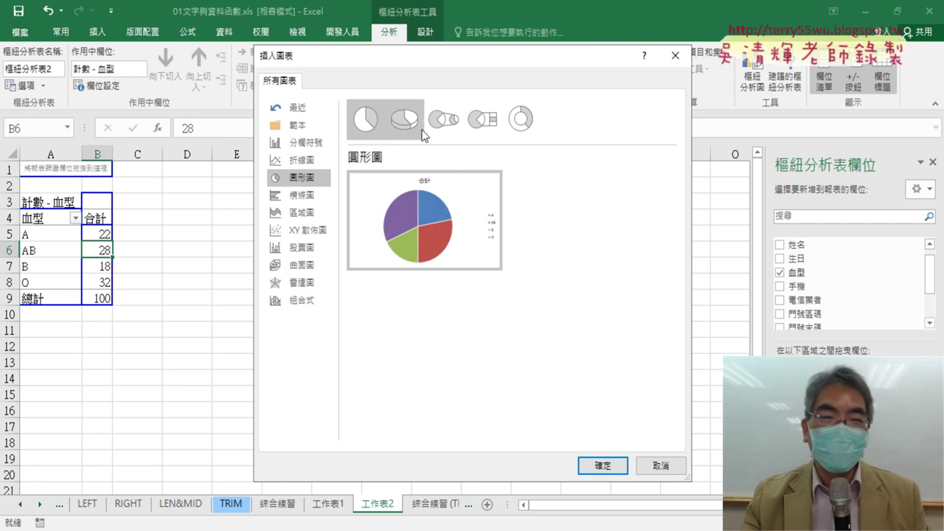
{"action": "left_click", "coordinate": [515, 131]}
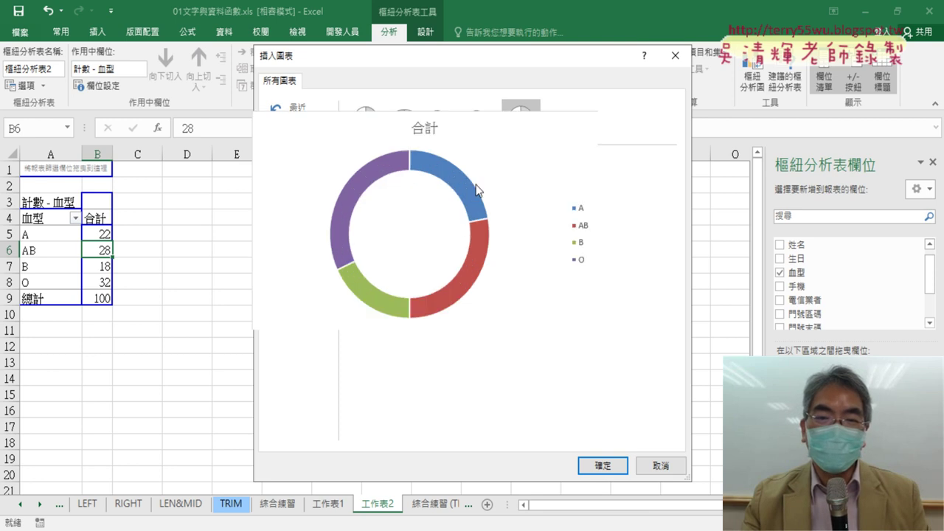
{"action": "left_click", "coordinate": [369, 119]}
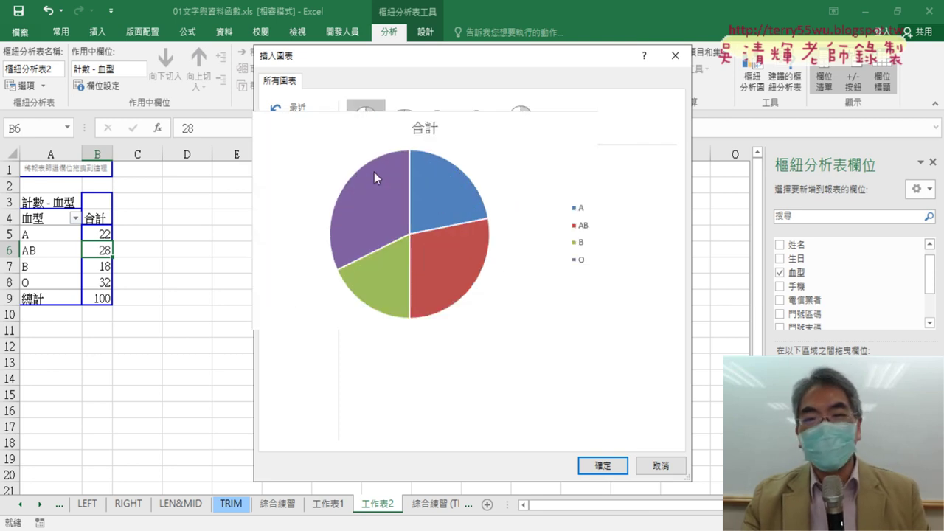
{"action": "left_click", "coordinate": [602, 466]}
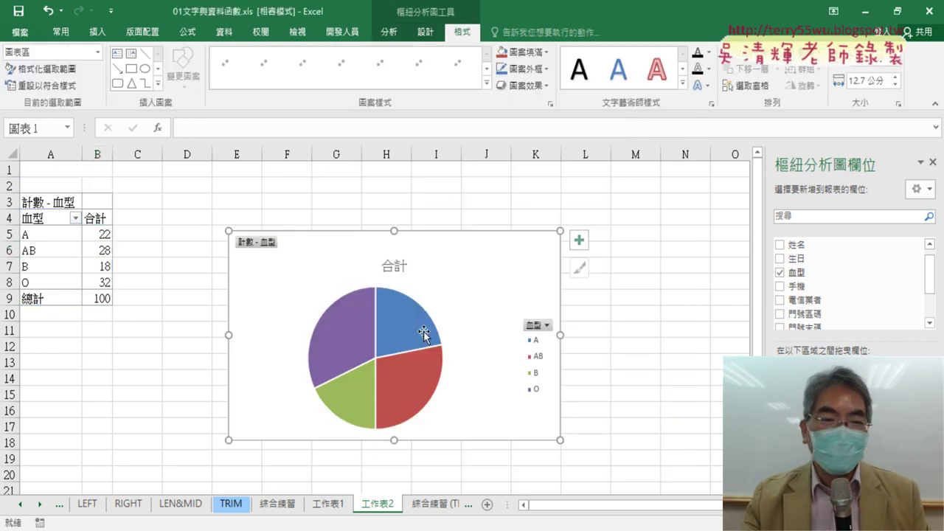
Move and enlarge the chart to about column N, row 20, and retitle it 血型比例圖
{"action": "left_click_drag", "start_coordinate": [305, 263], "coordinate": [236, 210]}
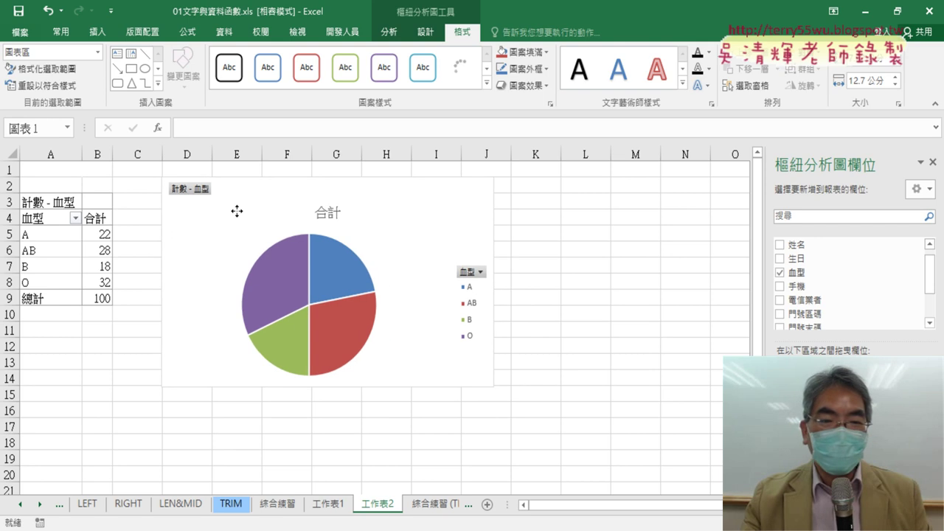
{"action": "left_click_drag", "start_coordinate": [493, 386], "coordinate": [663, 467]}
{"action": "left_click", "coordinate": [413, 214]}
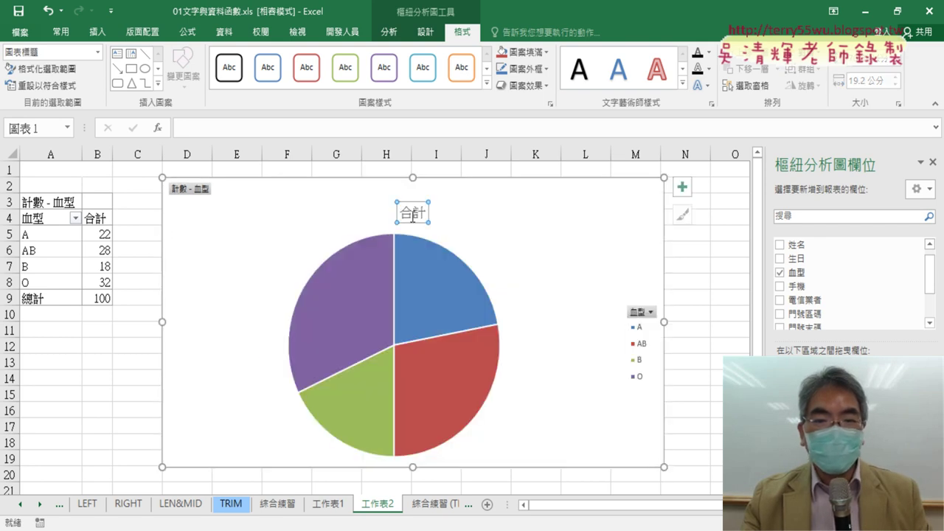
{"action": "double_click", "coordinate": [406, 214]}
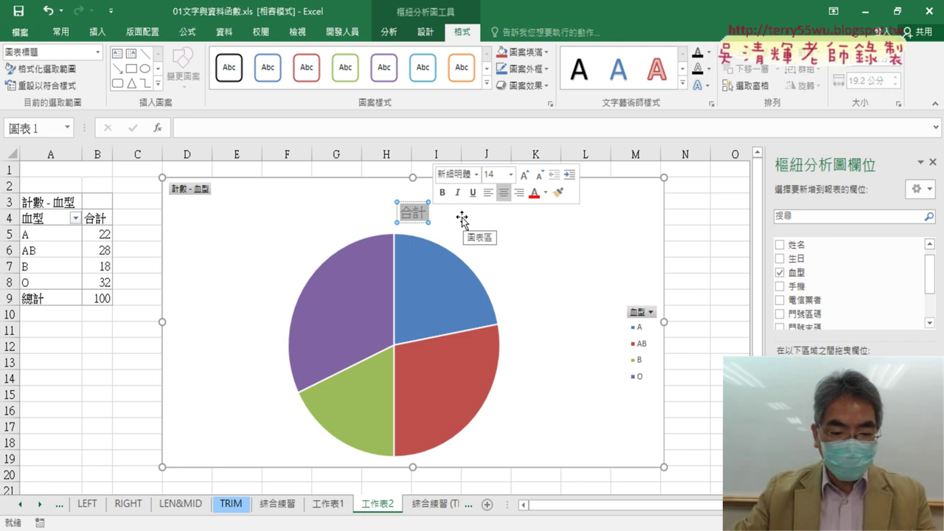
{"action": "type", "text": "ㄒㄧ"}
{"action": "type", "text": "寫"}
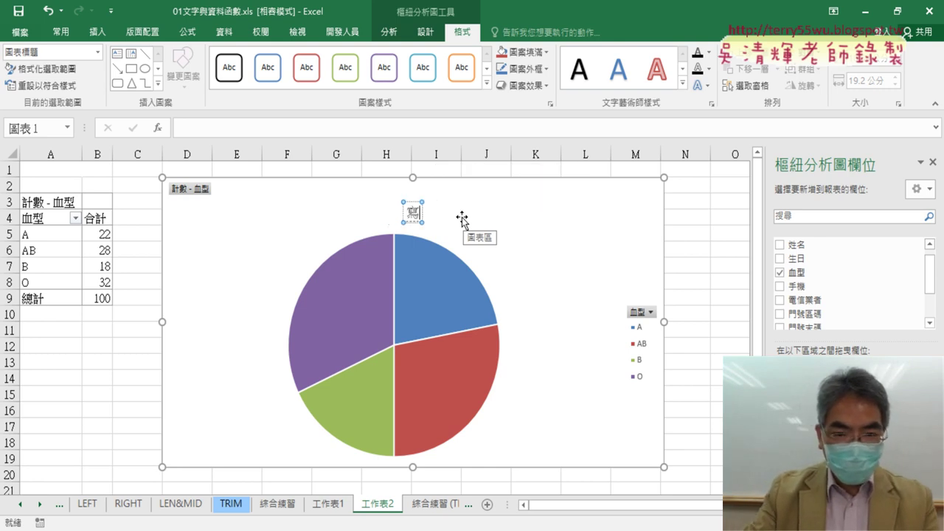
{"action": "type", "text": "ㄒㄧㄥˊㄅㄧ"}
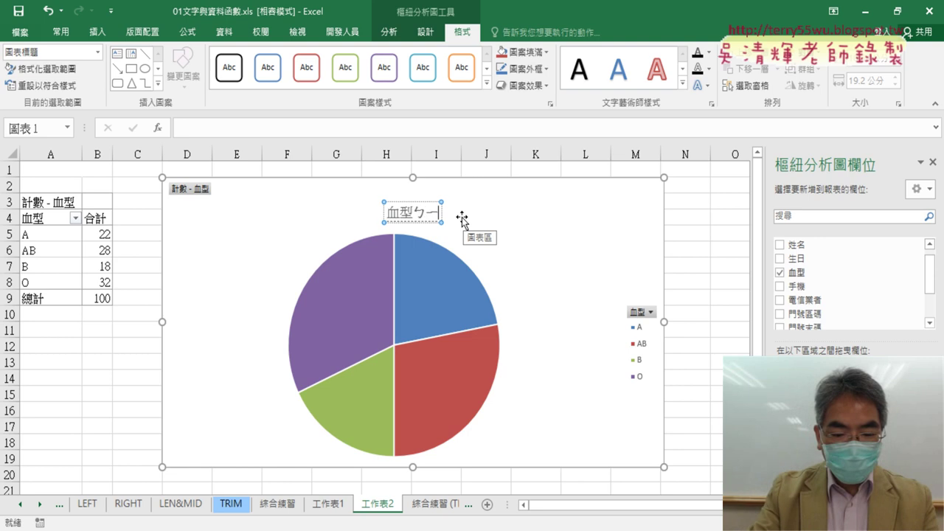
{"action": "type", "text": "ˇㄌㄧˋㄊ"}
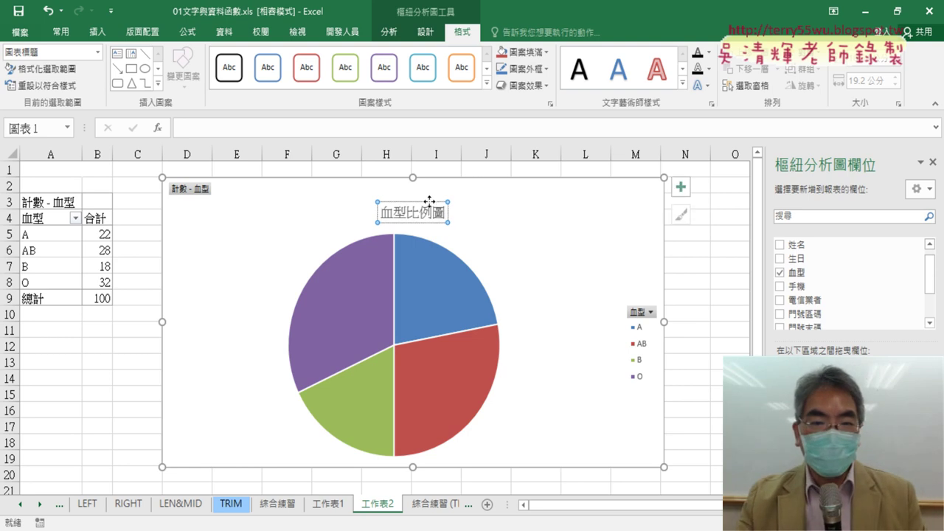
Format the chart title as bold, red, 20-point text
{"action": "left_click", "coordinate": [72, 32]}
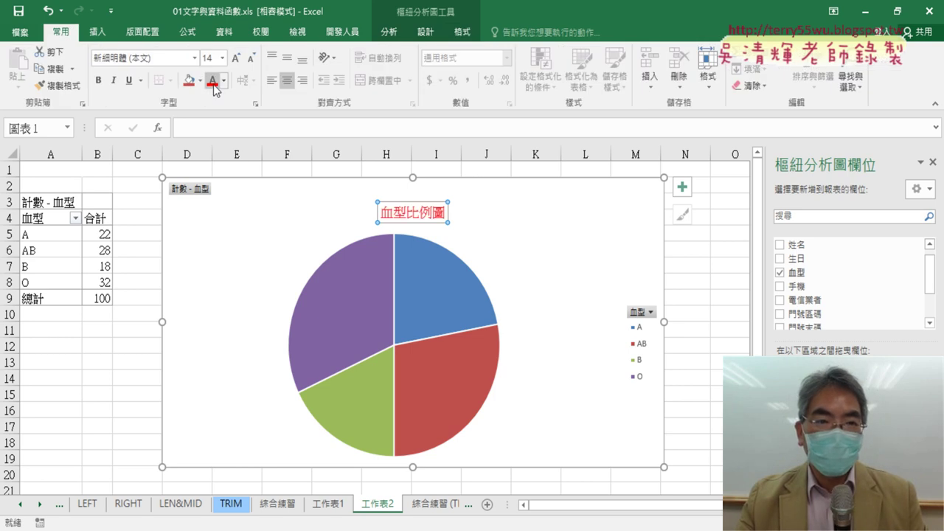
{"action": "left_click", "coordinate": [222, 58]}
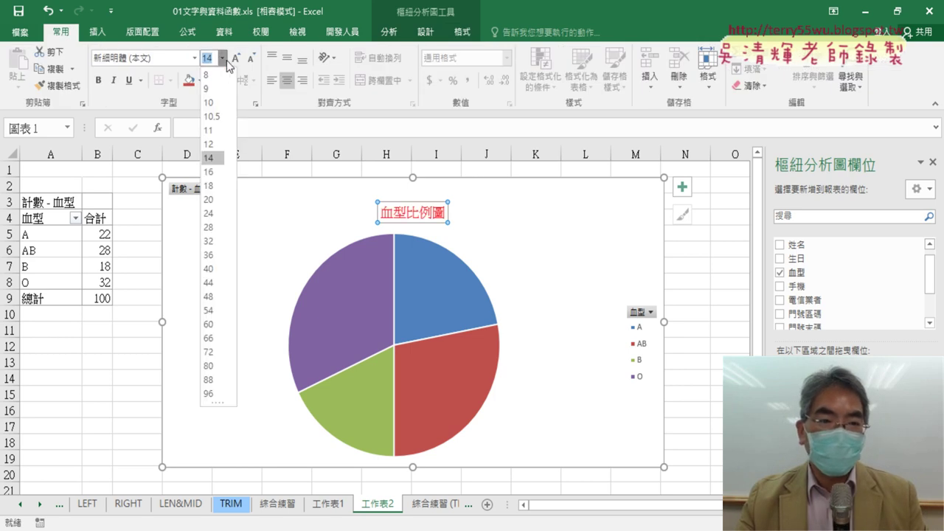
{"action": "left_click", "coordinate": [209, 199]}
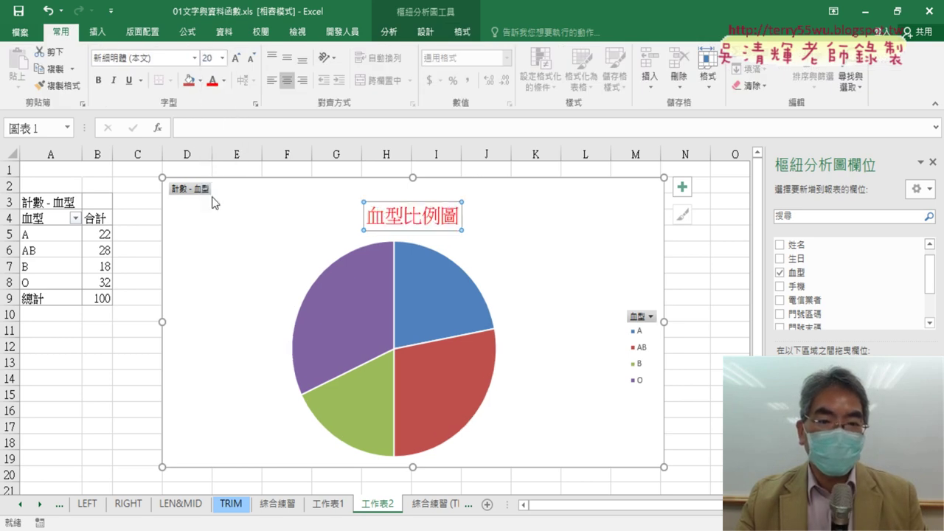
{"action": "left_click", "coordinate": [101, 81]}
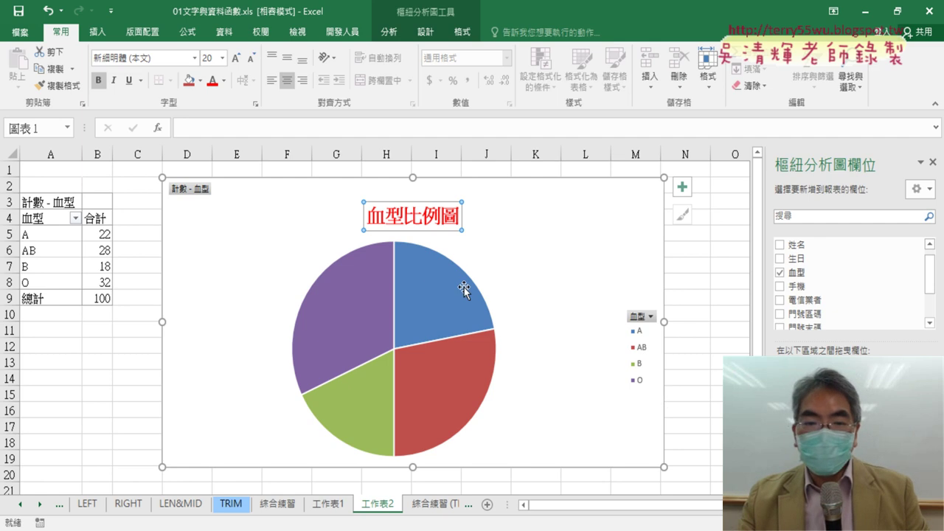
{"action": "mouse_move", "coordinate": [418, 296]}
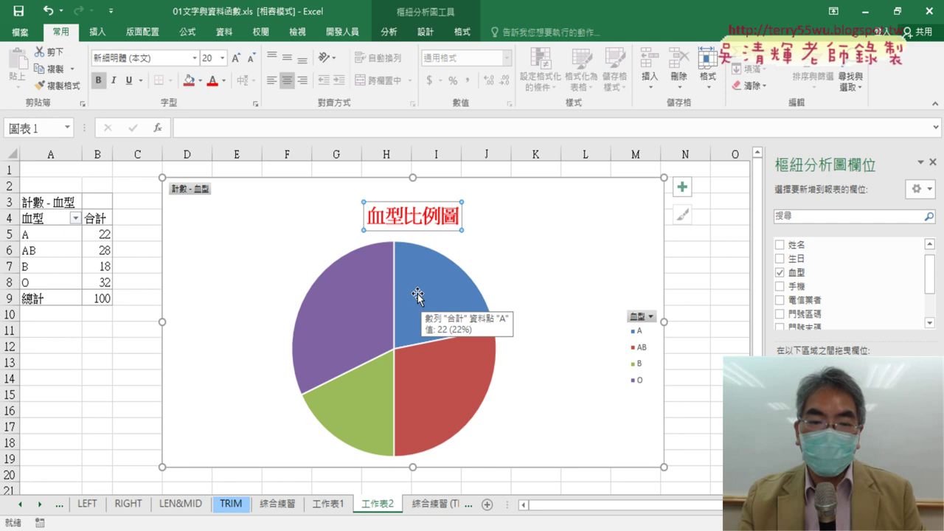
Add count data labels (22, 28, 18, 32) to the pie slices and select them
{"action": "right_click", "coordinate": [412, 264]}
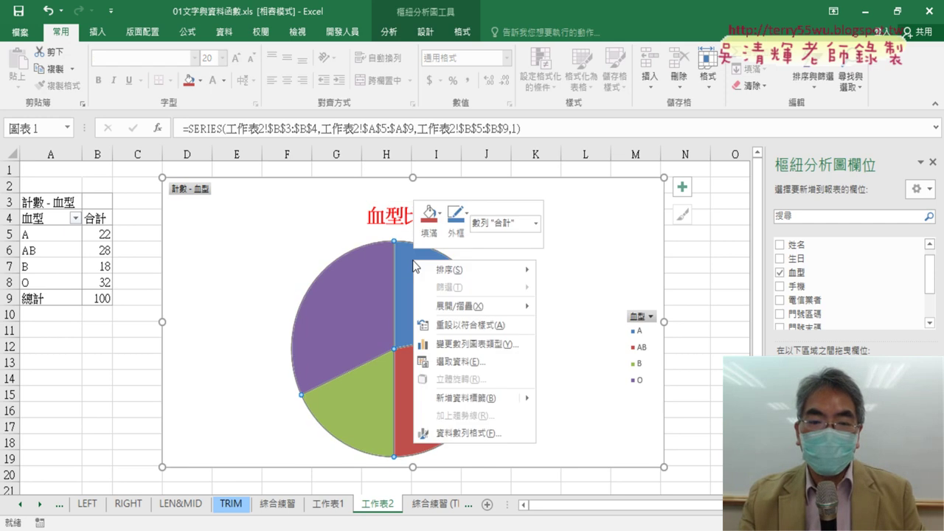
{"action": "mouse_move", "coordinate": [466, 398]}
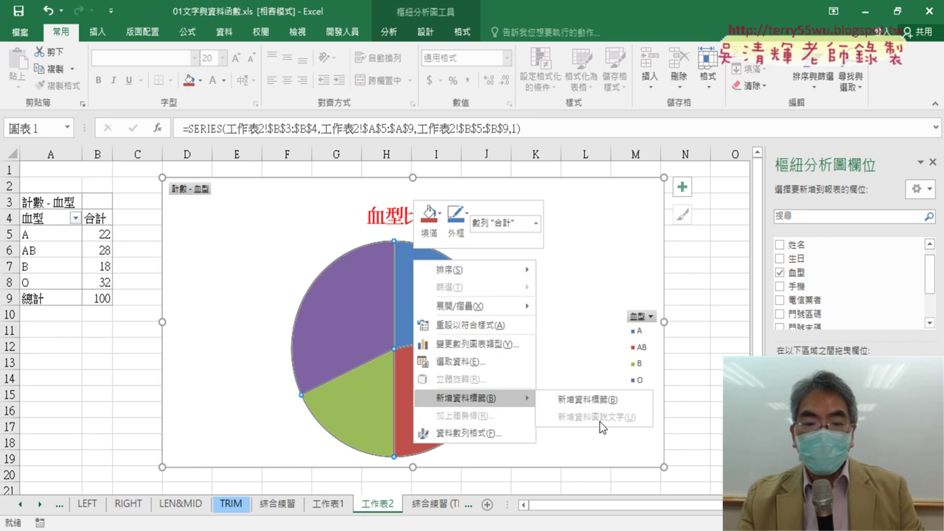
{"action": "left_click", "coordinate": [705, 406]}
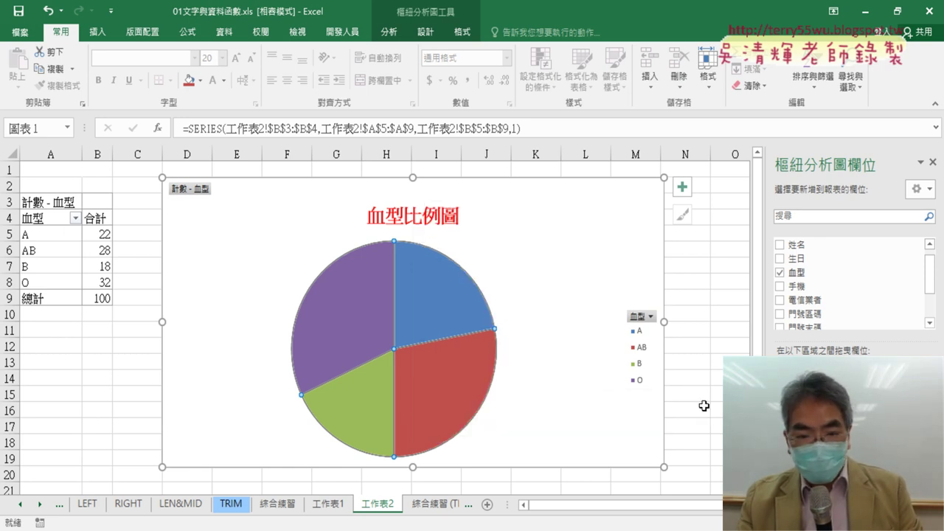
{"action": "left_click", "coordinate": [543, 372]}
{"action": "right_click", "coordinate": [421, 294]}
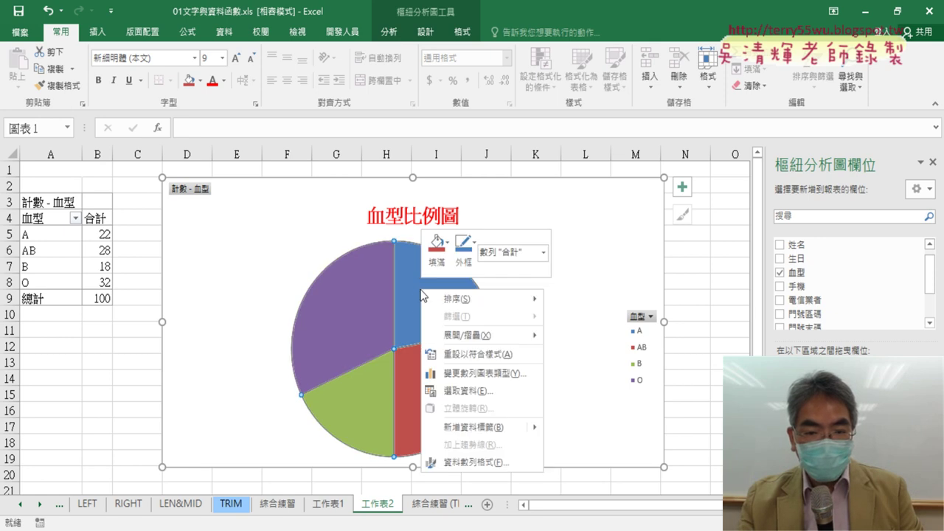
{"action": "mouse_move", "coordinate": [474, 428]}
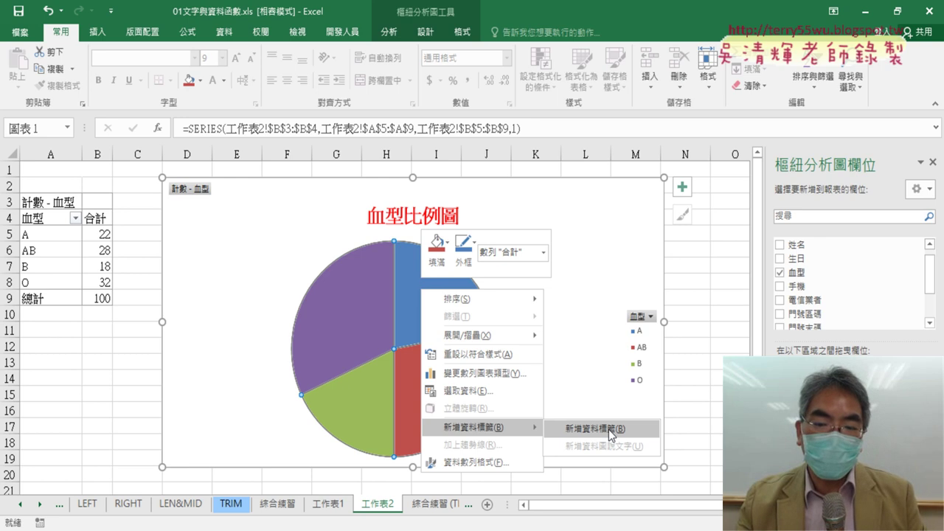
{"action": "left_click", "coordinate": [608, 429]}
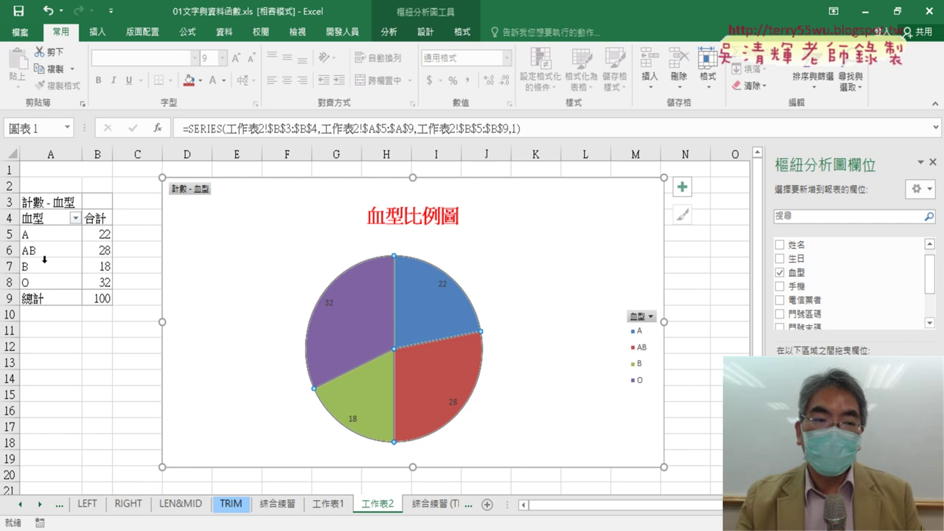
{"action": "left_click", "coordinate": [442, 286]}
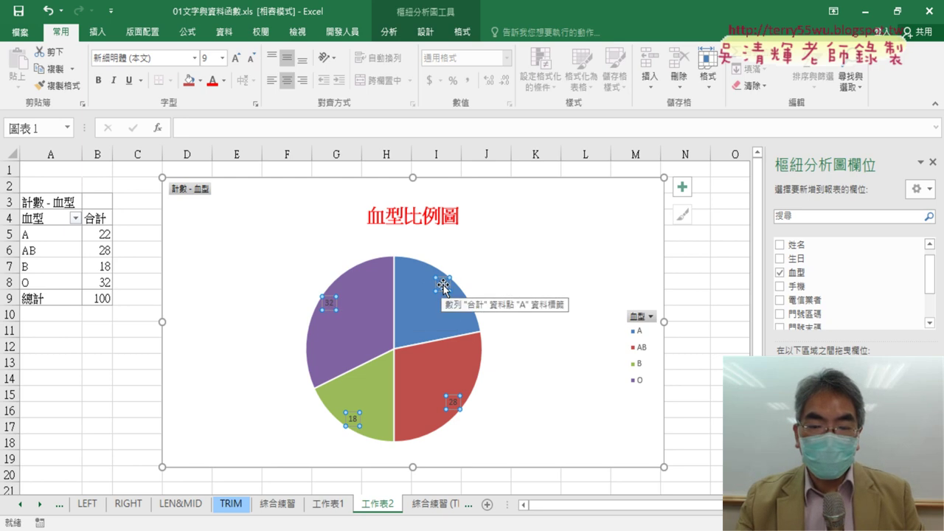
In Format Data Labels, add Category Name so labels read A, 22; AB, 28; B, 18; O, 32
{"action": "right_click", "coordinate": [444, 288]}
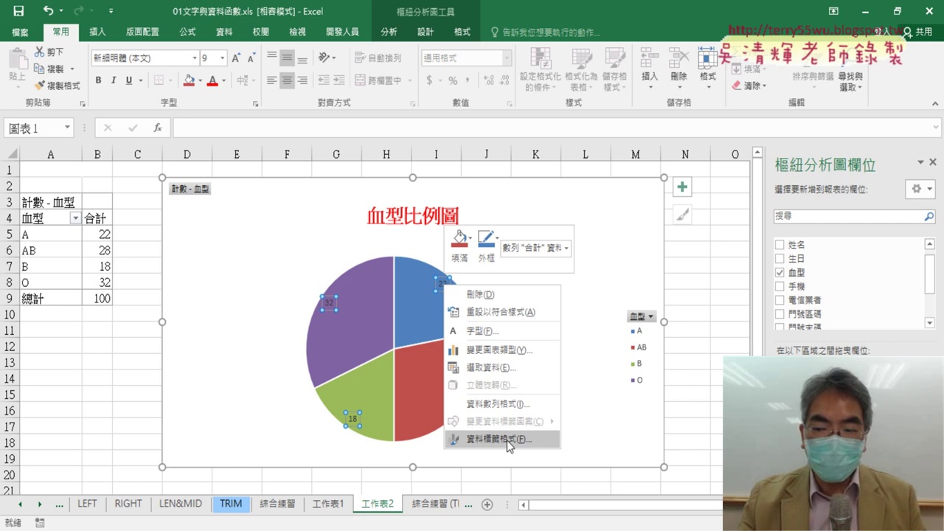
{"action": "left_click", "coordinate": [506, 440]}
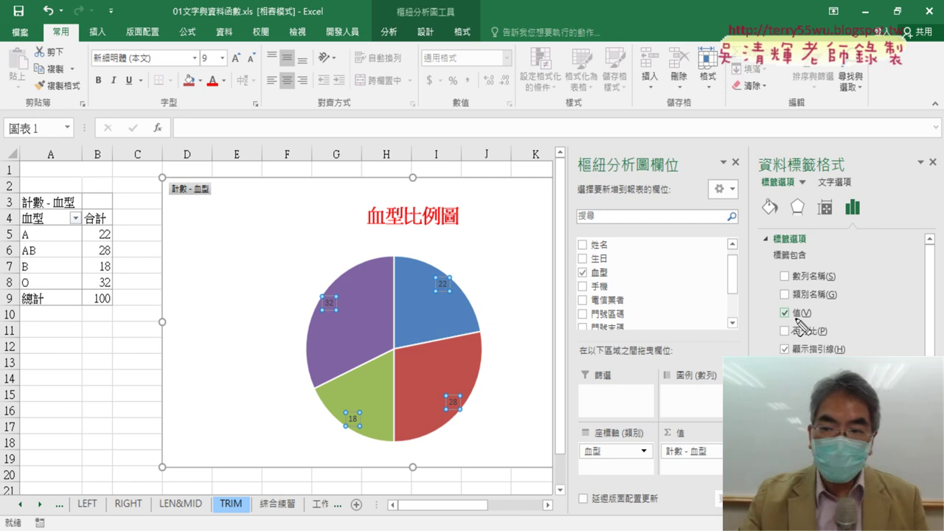
{"action": "left_click_drag", "start_coordinate": [774, 260], "coordinate": [804, 260]}
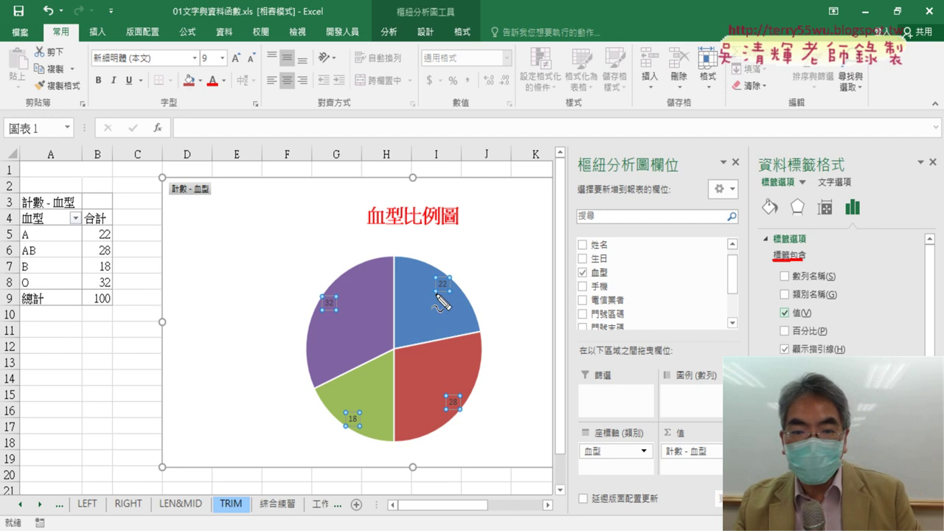
{"action": "left_click_drag", "start_coordinate": [435, 292], "coordinate": [447, 293]}
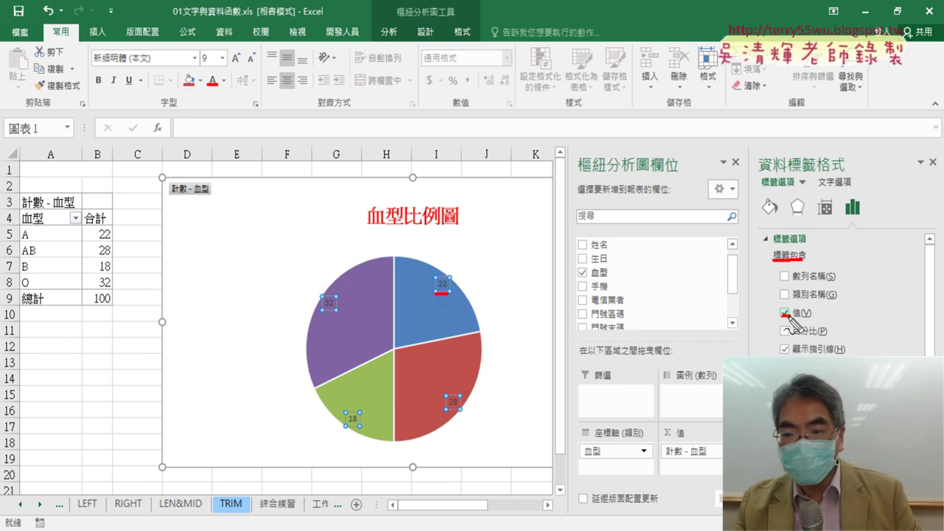
{"action": "left_click_drag", "start_coordinate": [788, 316], "coordinate": [801, 316]}
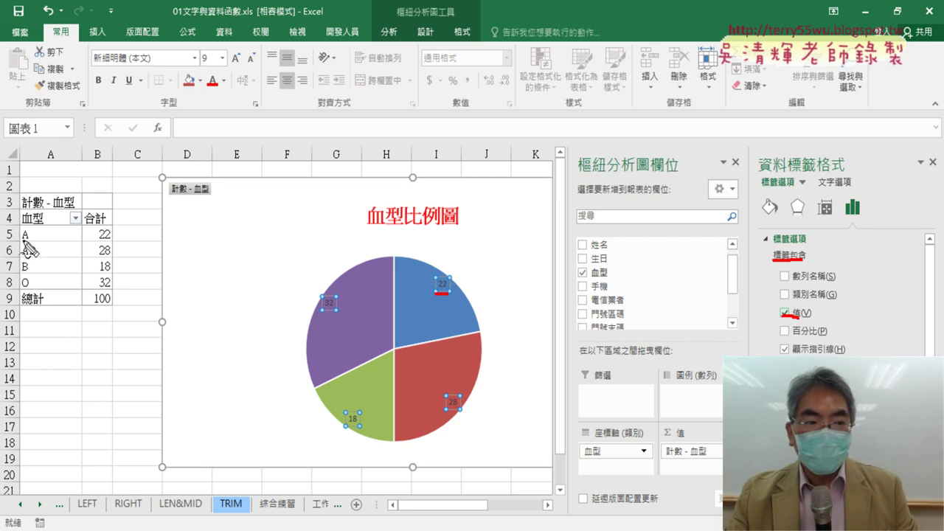
{"action": "left_click_drag", "start_coordinate": [22, 239], "coordinate": [31, 240]}
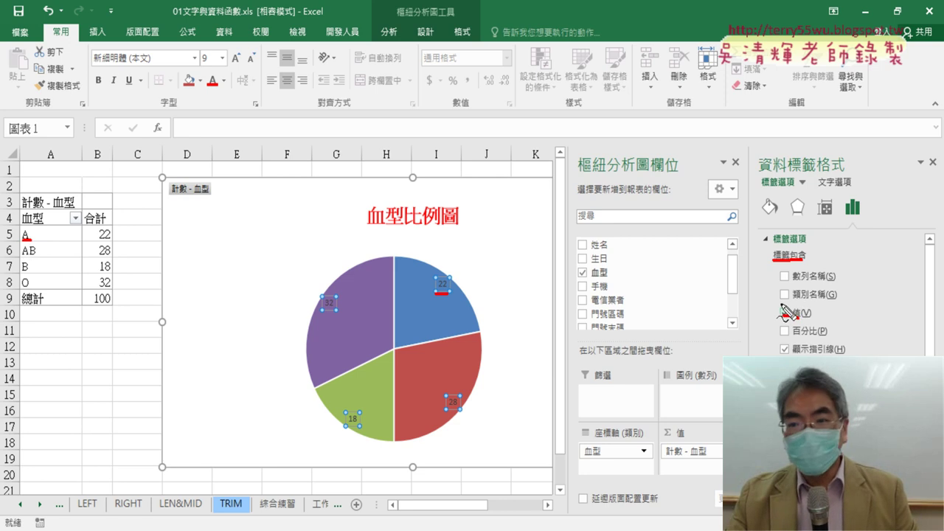
{"action": "mouse_move", "coordinate": [778, 301]}
{"action": "left_mouse_down"}
{"action": "mouse_move", "coordinate": [834, 301]}
{"action": "mouse_move", "coordinate": [803, 289]}
{"action": "left_mouse_up"}
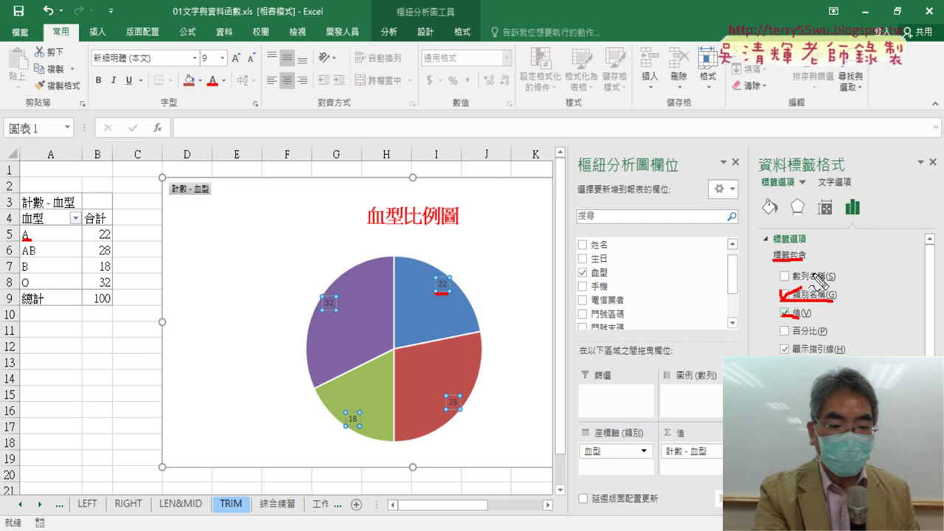
{"action": "key", "text": "Escape"}
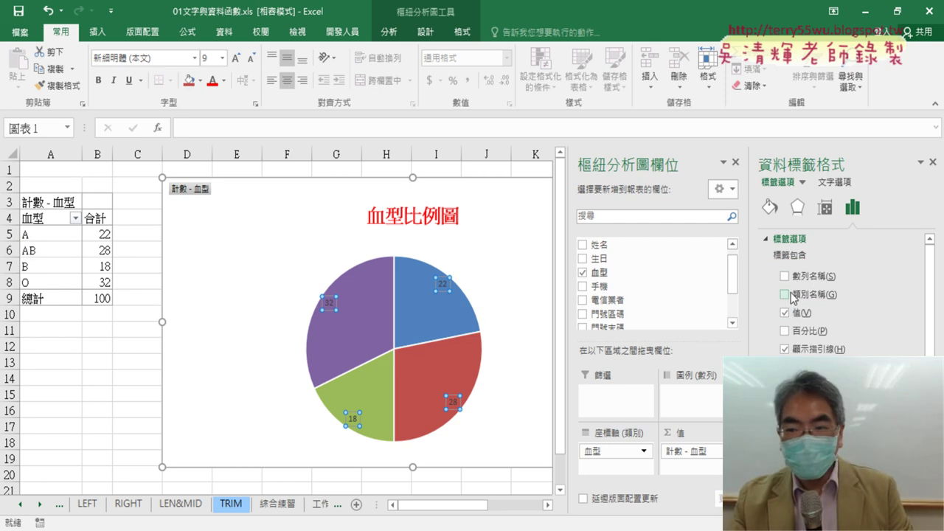
{"action": "left_click", "coordinate": [786, 294]}
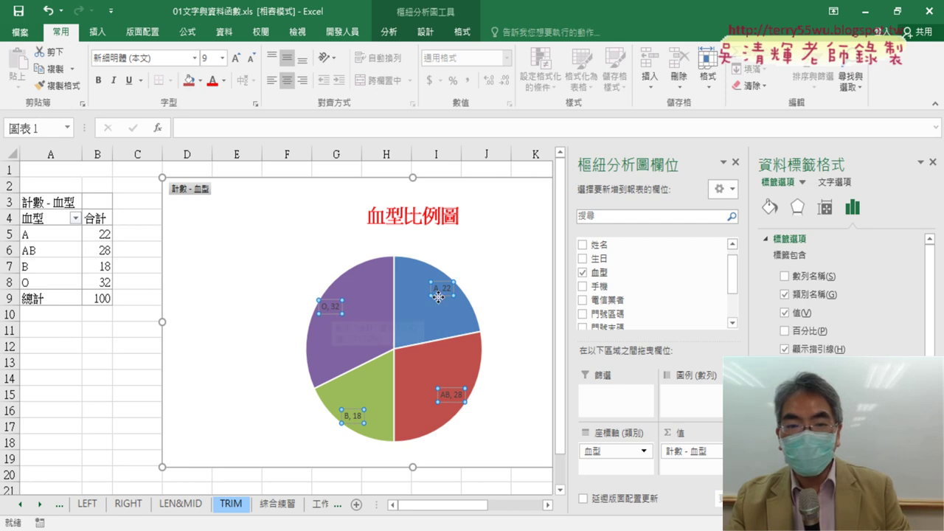
Swap the counts for percentages in the slice labels: A 22%, AB 28%, B 18%, O 32%
{"action": "left_click", "coordinate": [786, 313]}
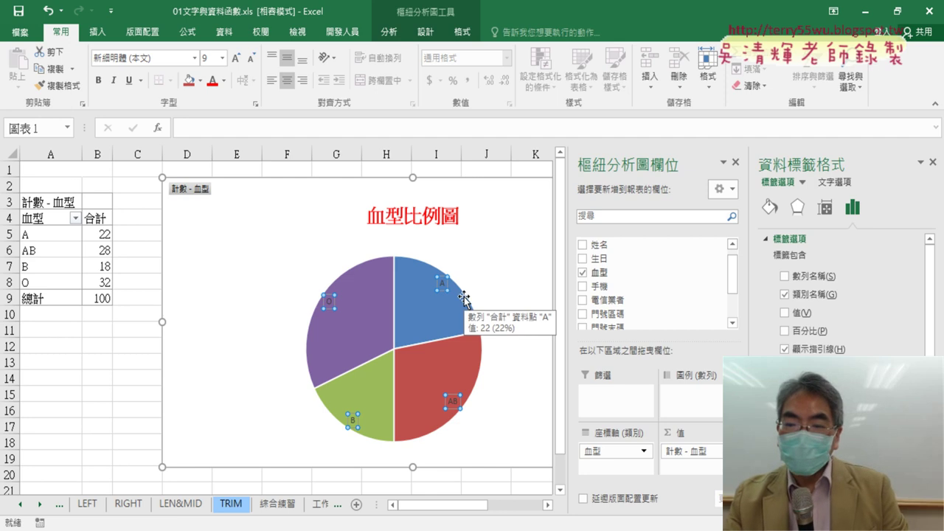
{"action": "mouse_move", "coordinate": [396, 333]}
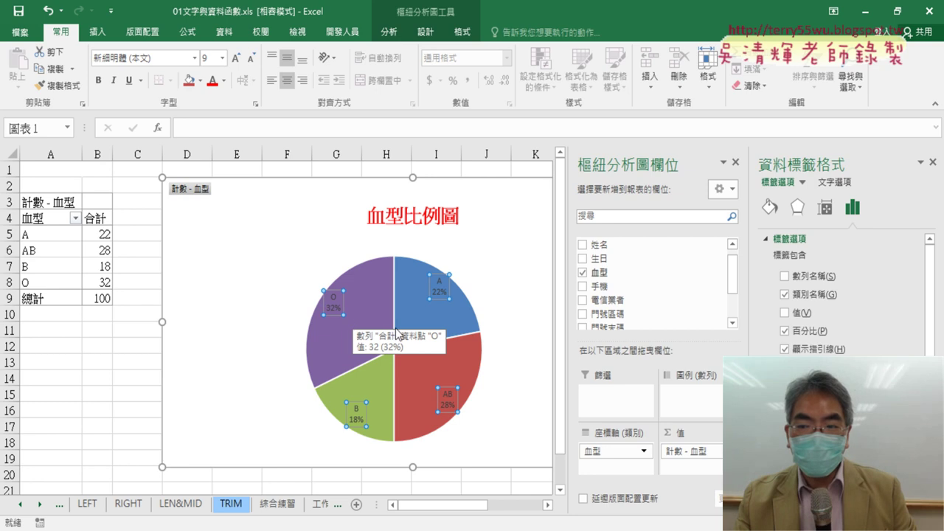
Position the labels at Outside End and close the Format Data Labels pane
{"action": "scroll", "coordinate": [848, 295], "scroll_direction": "down", "scroll_amount": 2}
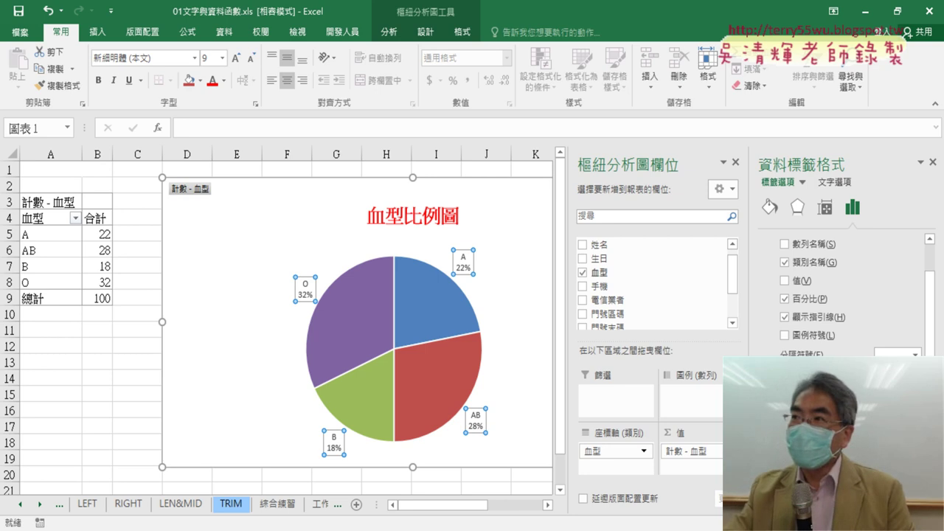
{"action": "left_click", "coordinate": [934, 164]}
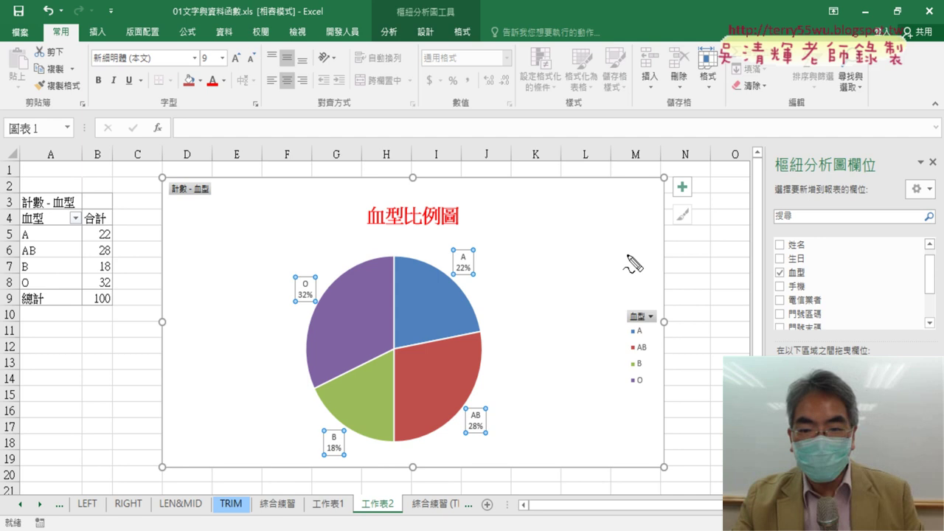
Turn off the 圖例 legend and pull the chart's right edge inward to narrow it
{"action": "left_click_drag", "start_coordinate": [644, 411], "coordinate": [609, 428]}
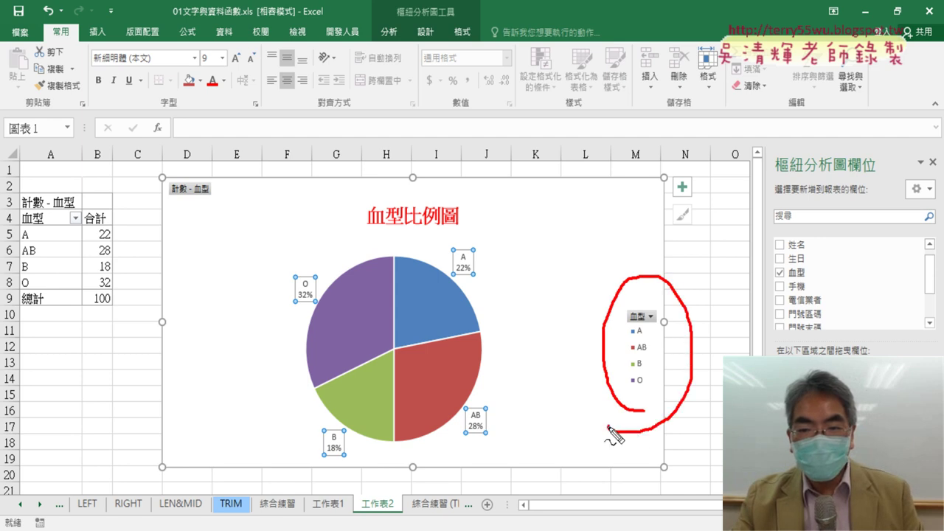
{"action": "left_click_drag", "start_coordinate": [662, 313], "coordinate": [610, 368]}
{"action": "left_click_drag", "start_coordinate": [628, 320], "coordinate": [662, 374]}
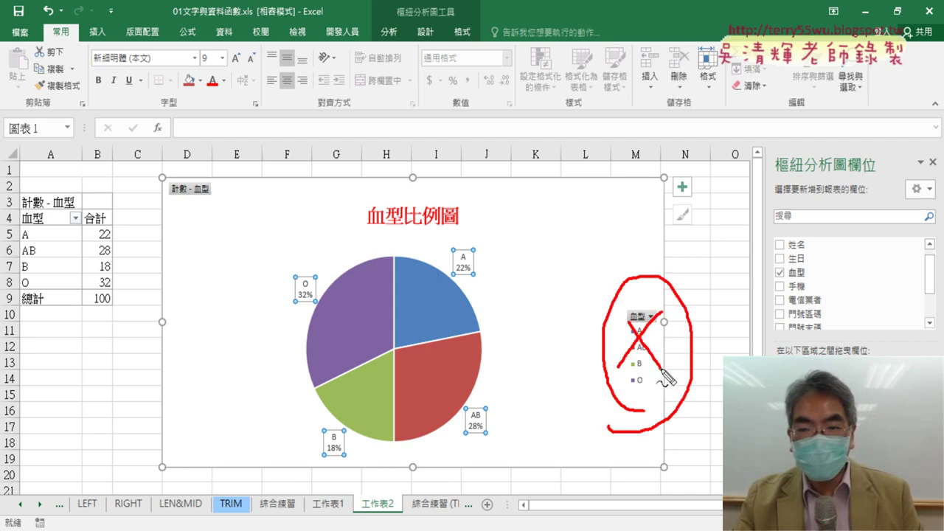
{"action": "left_click_drag", "start_coordinate": [687, 199], "coordinate": [691, 195]}
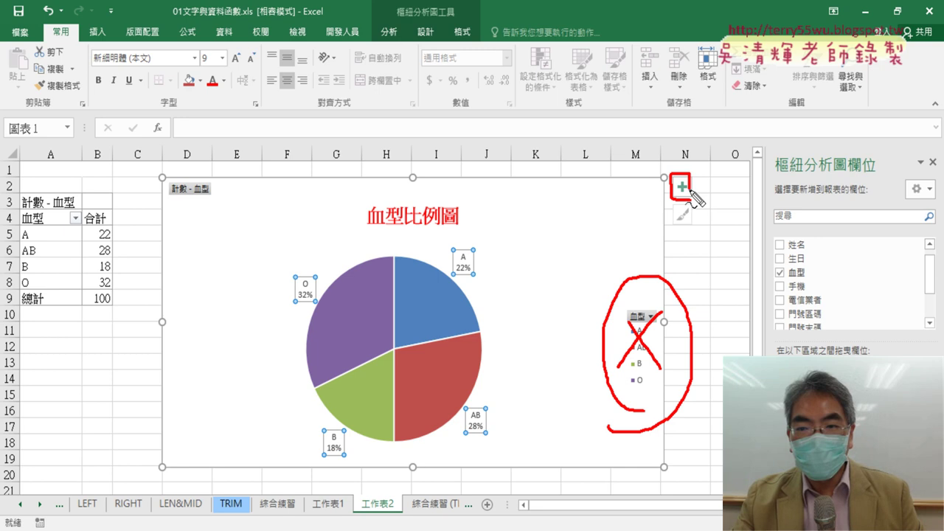
{"action": "key", "text": "Escape"}
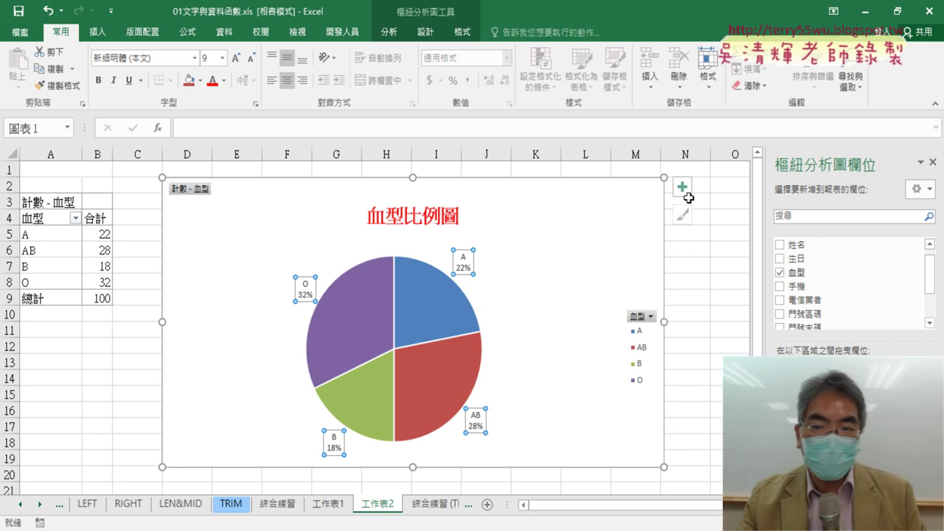
{"action": "left_click", "coordinate": [680, 186]}
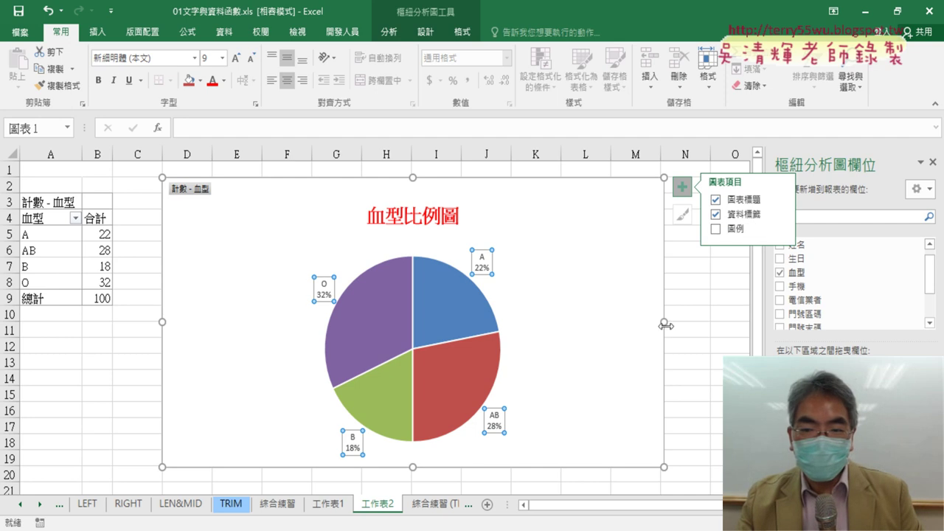
{"action": "left_click", "coordinate": [607, 325]}
{"action": "left_click_drag", "start_coordinate": [607, 325], "coordinate": [548, 325]}
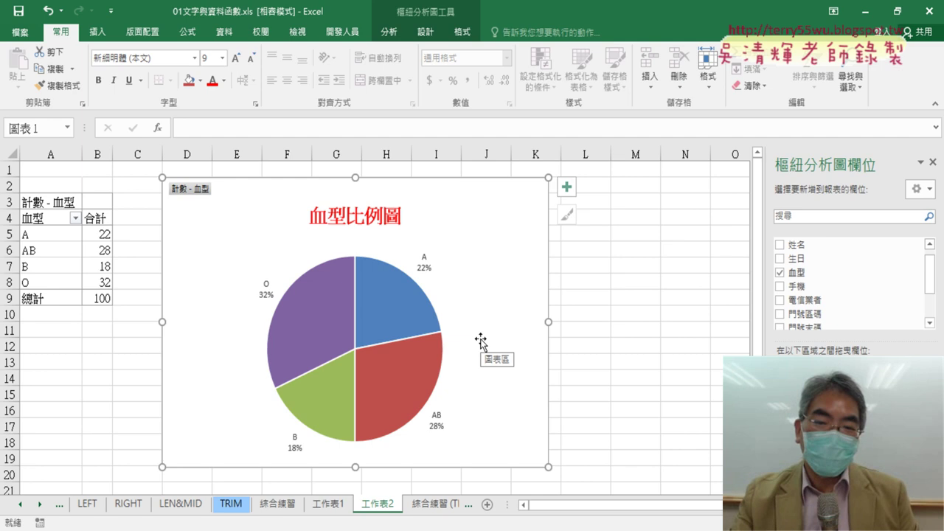
{"action": "left_click", "coordinate": [312, 319]}
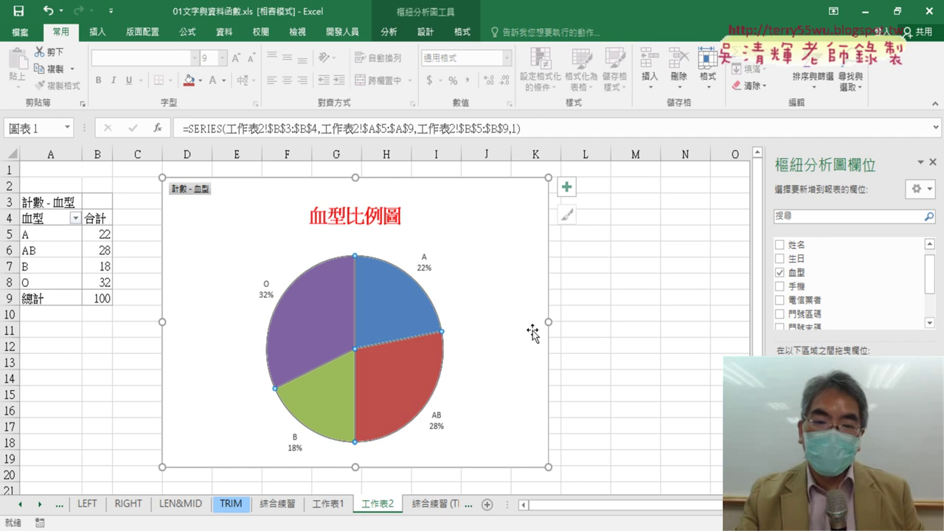
{"action": "left_click", "coordinate": [308, 316]}
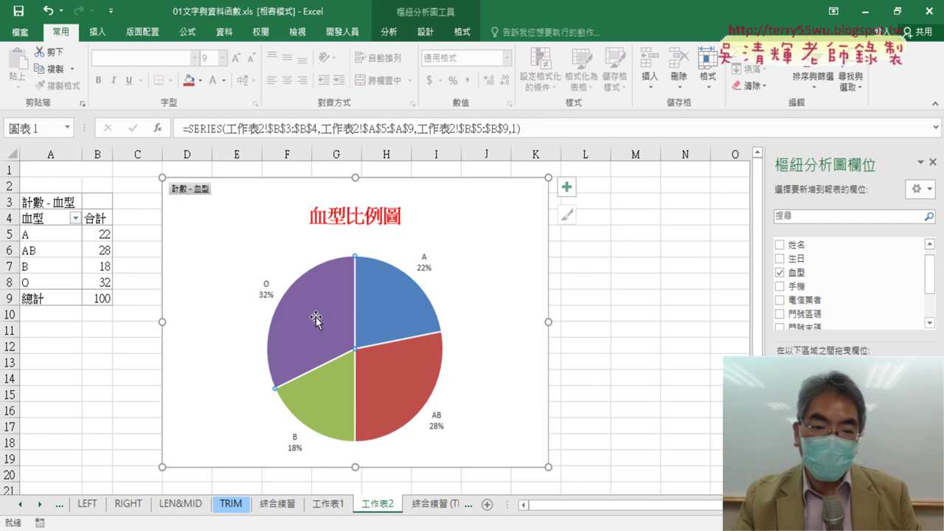
{"action": "left_click_drag", "start_coordinate": [317, 322], "coordinate": [307, 318]}
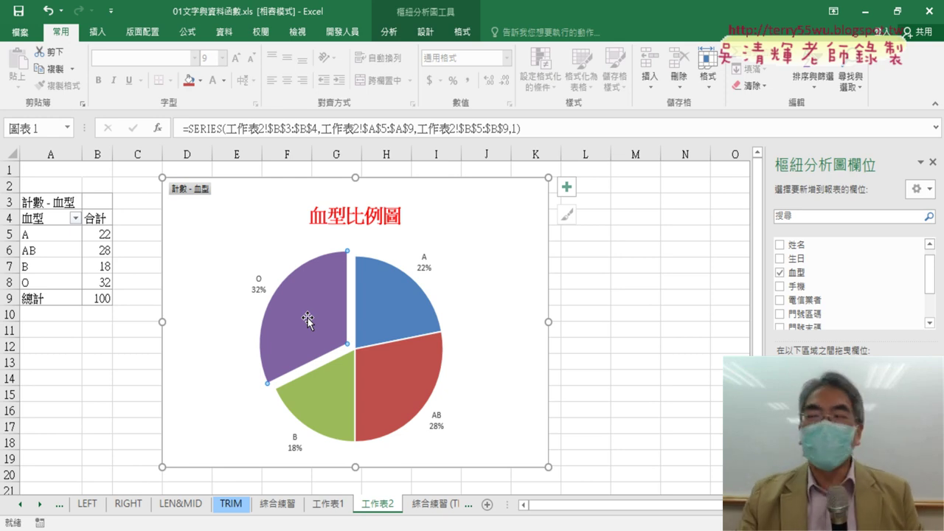
{"action": "left_click_drag", "start_coordinate": [307, 317], "coordinate": [333, 332]}
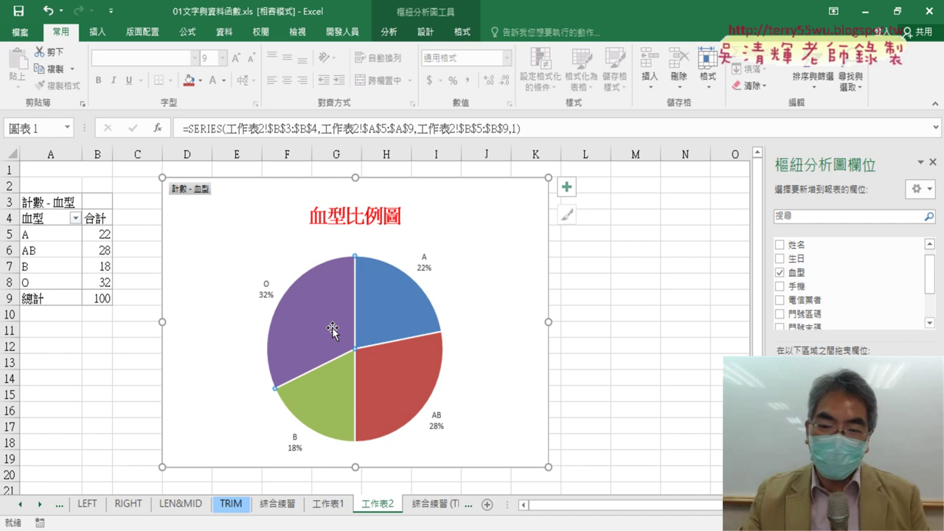
{"action": "left_click", "coordinate": [423, 504]}
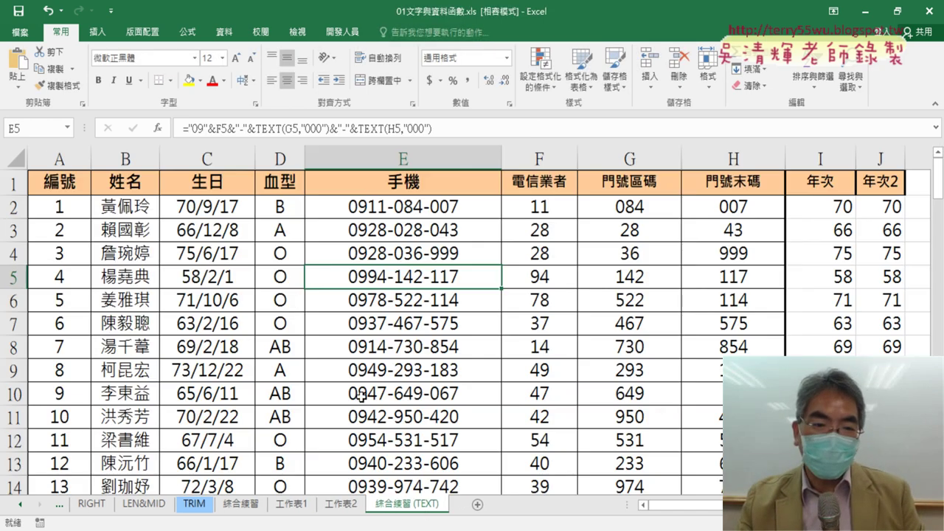
{"action": "left_click", "coordinate": [97, 32]}
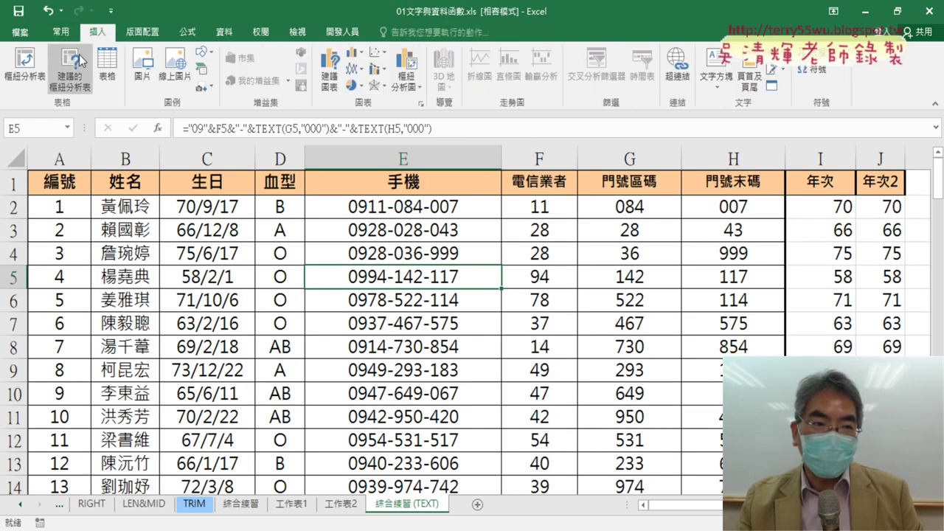
{"action": "left_click", "coordinate": [346, 506]}
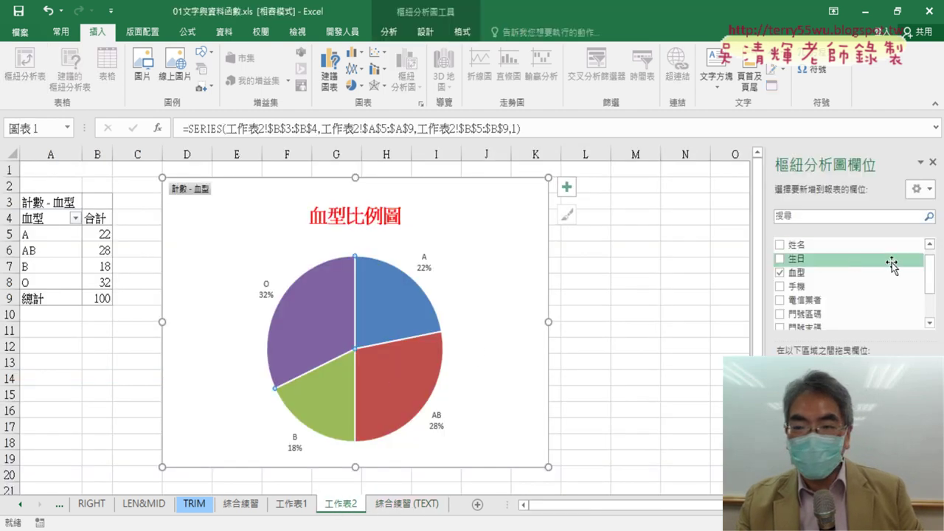
{"action": "scroll", "coordinate": [820, 273], "scroll_direction": "down", "scroll_amount": 2}
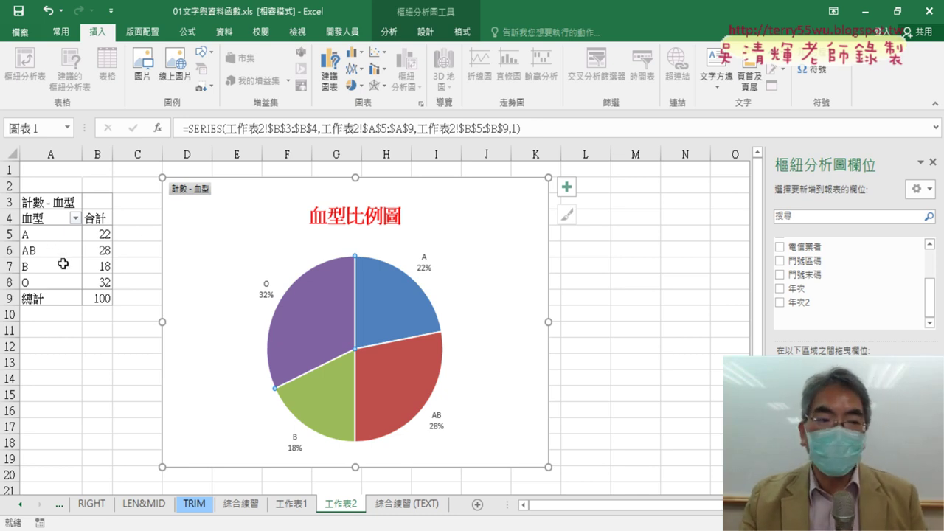
{"action": "left_click", "coordinate": [84, 254]}
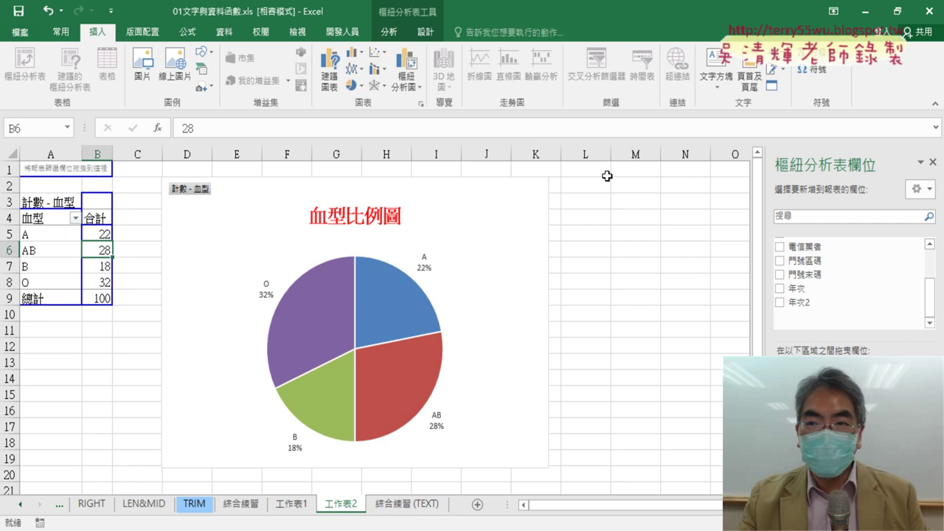
{"action": "left_click", "coordinate": [391, 34]}
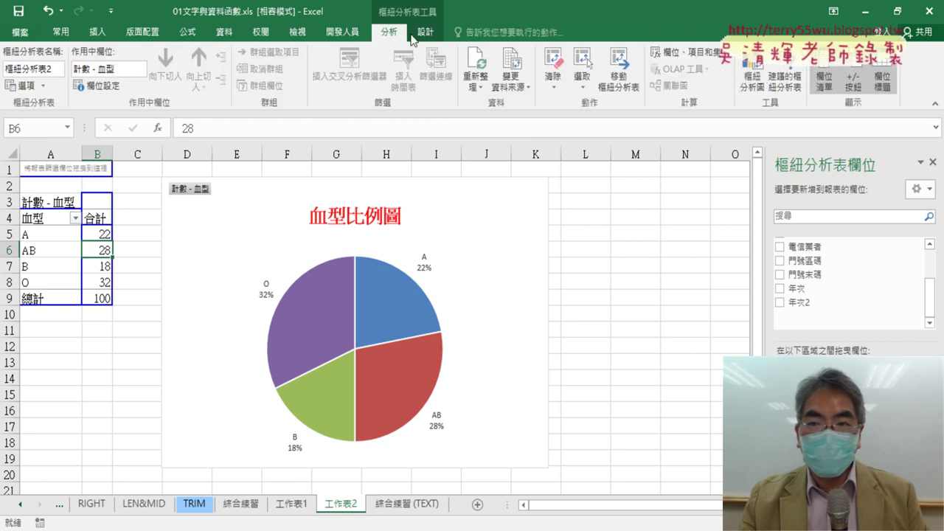
{"action": "left_click", "coordinate": [758, 82]}
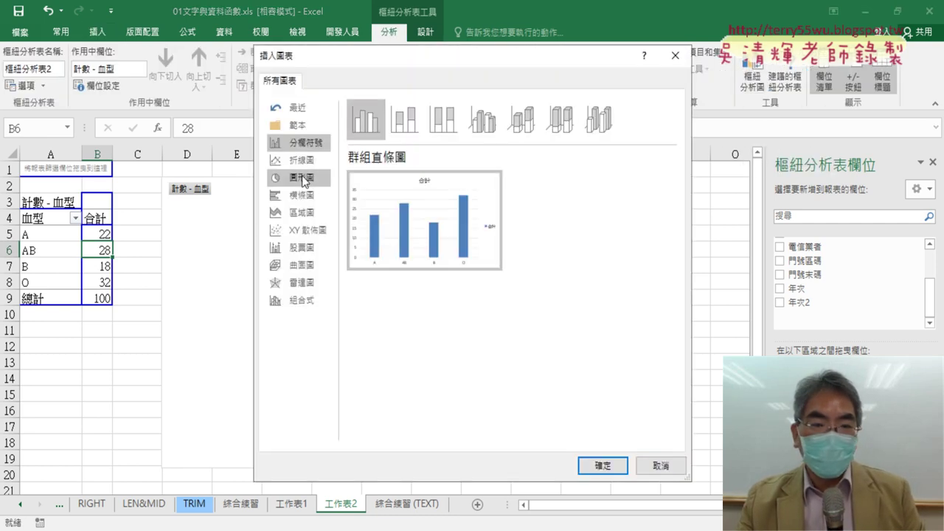
{"action": "left_click", "coordinate": [661, 465]}
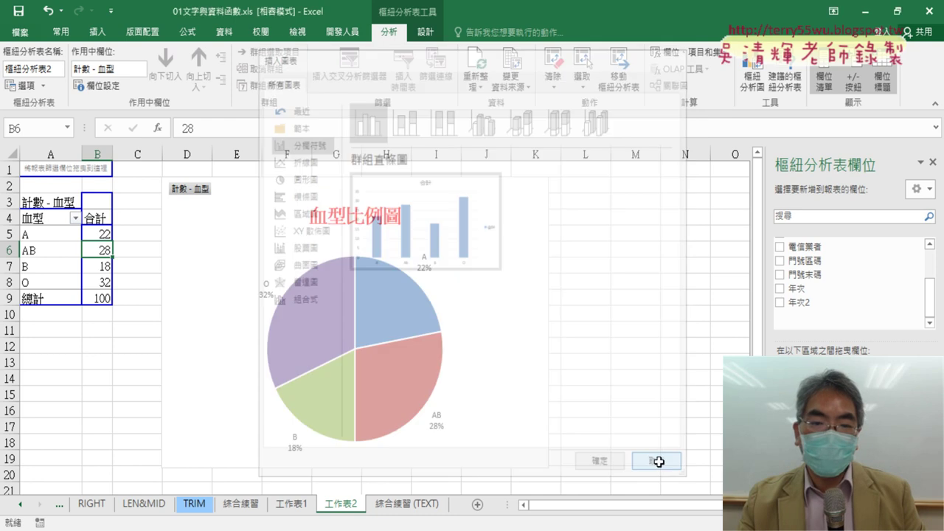
{"action": "left_click", "coordinate": [435, 264]}
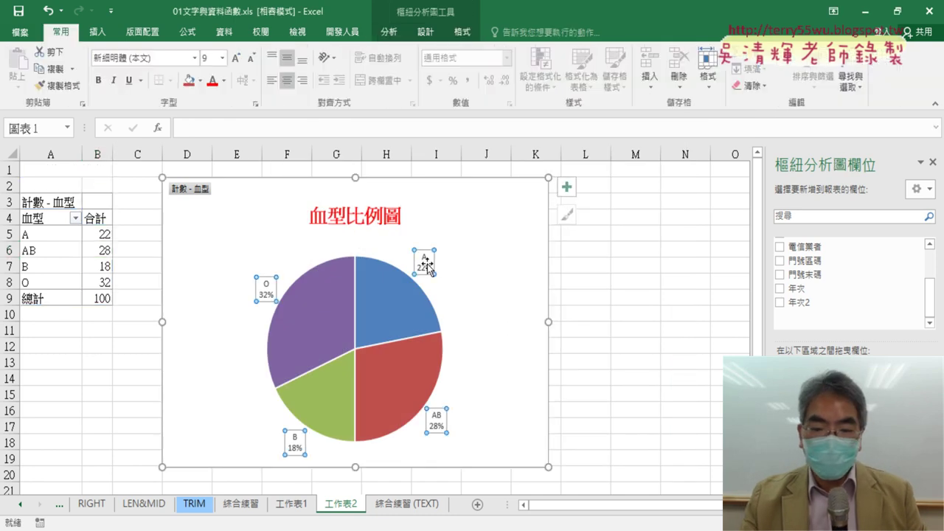
Replace the labels with plain count labels (22, 28, 18, 32) and bring up their options
{"action": "key", "text": "Delete"}
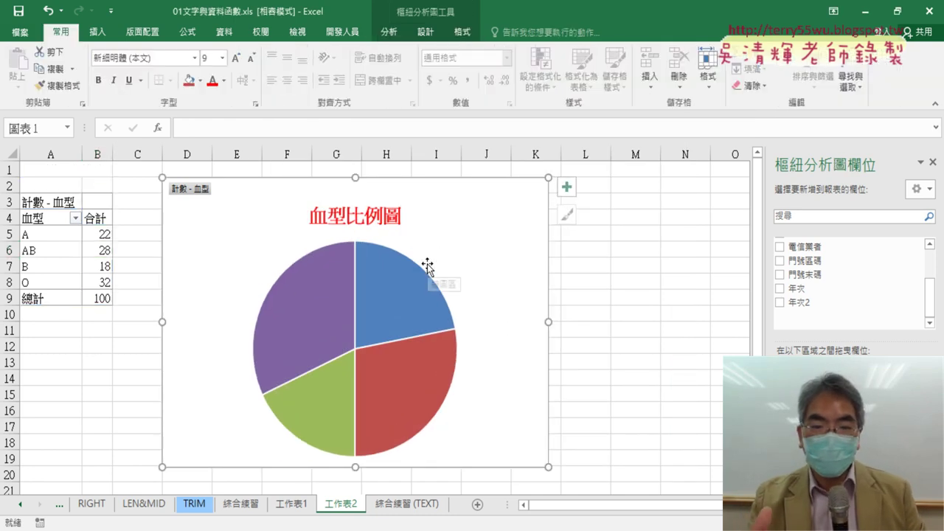
{"action": "right_click", "coordinate": [379, 280]}
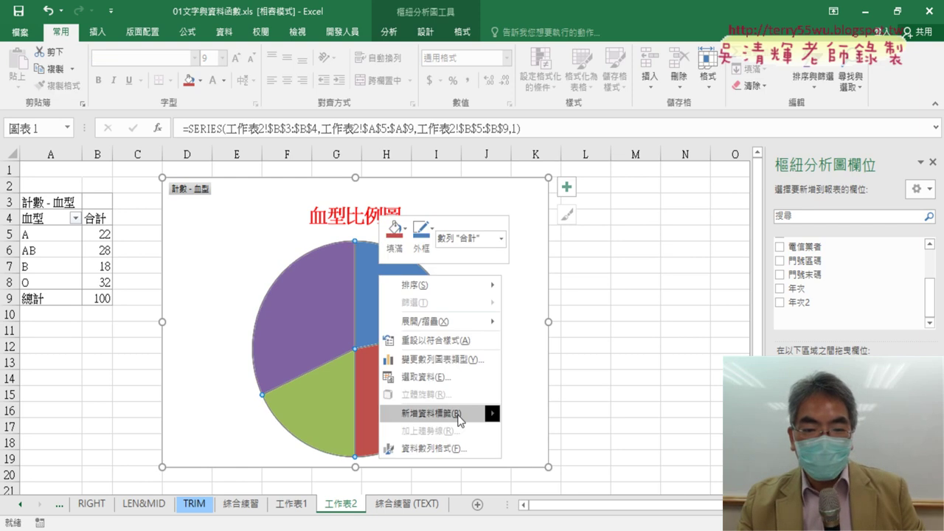
{"action": "mouse_move", "coordinate": [432, 414]}
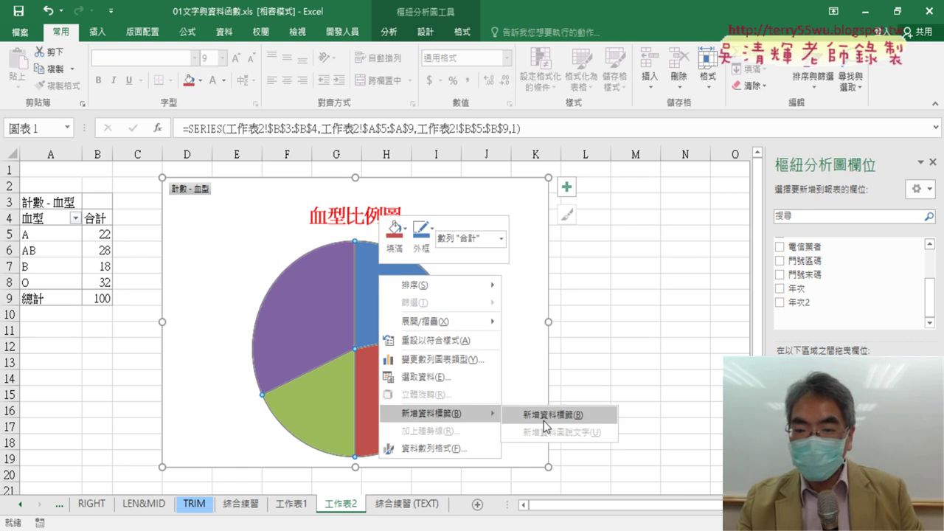
{"action": "left_click", "coordinate": [546, 416]}
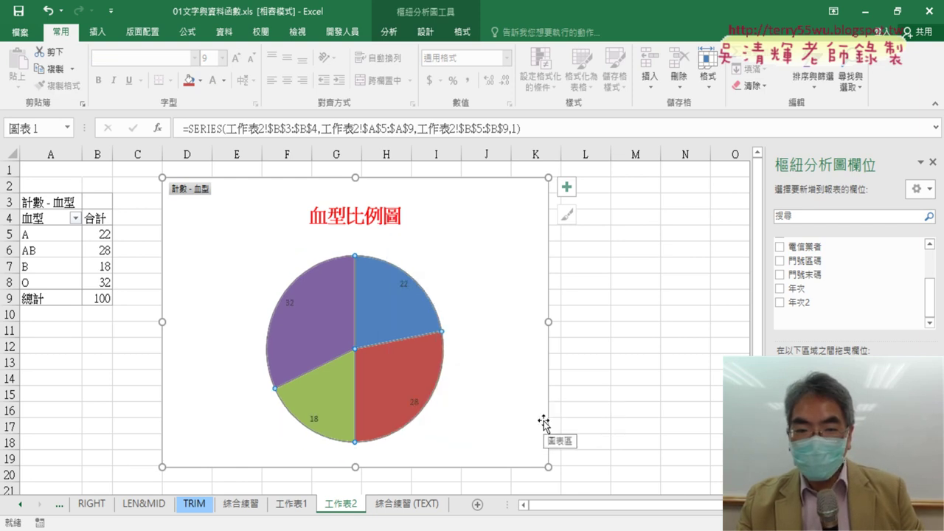
{"action": "left_click", "coordinate": [404, 286]}
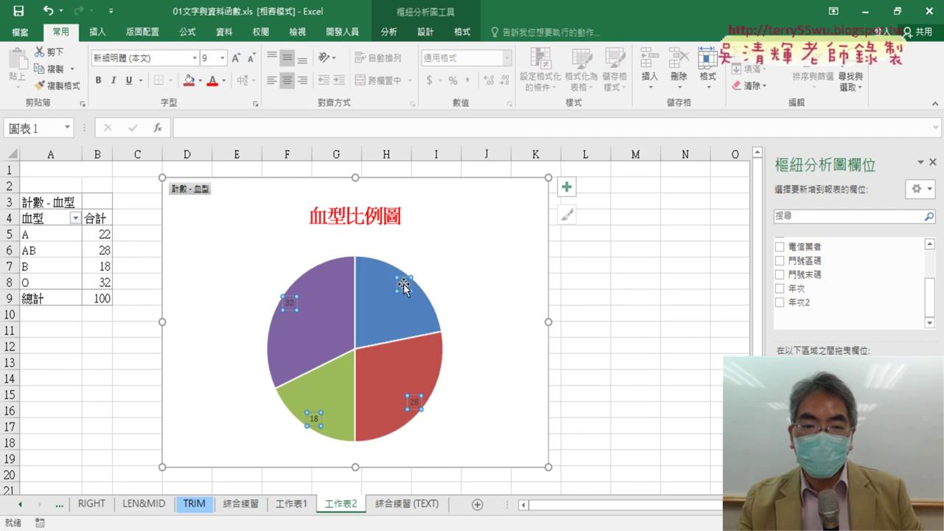
{"action": "right_click", "coordinate": [404, 286]}
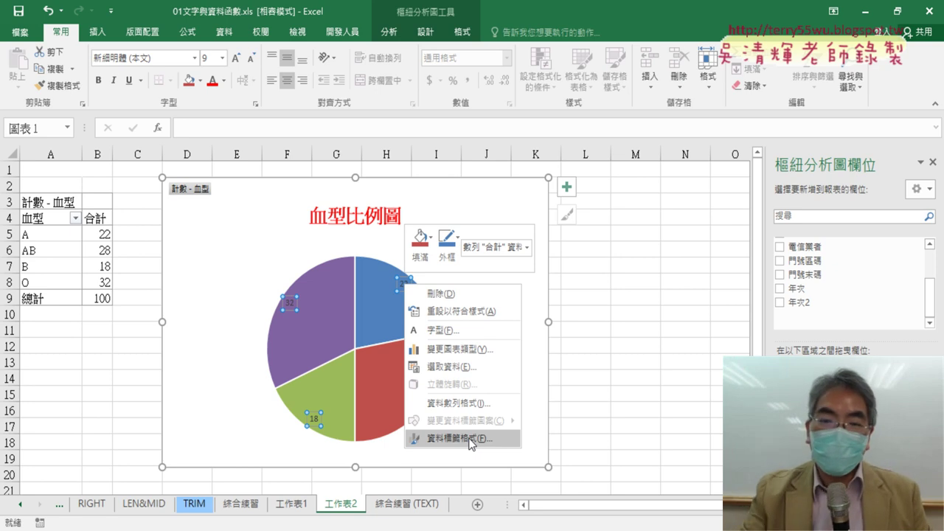
Make the pie data labels show category name and percentage, with the value unchecked
{"action": "left_click", "coordinate": [459, 438]}
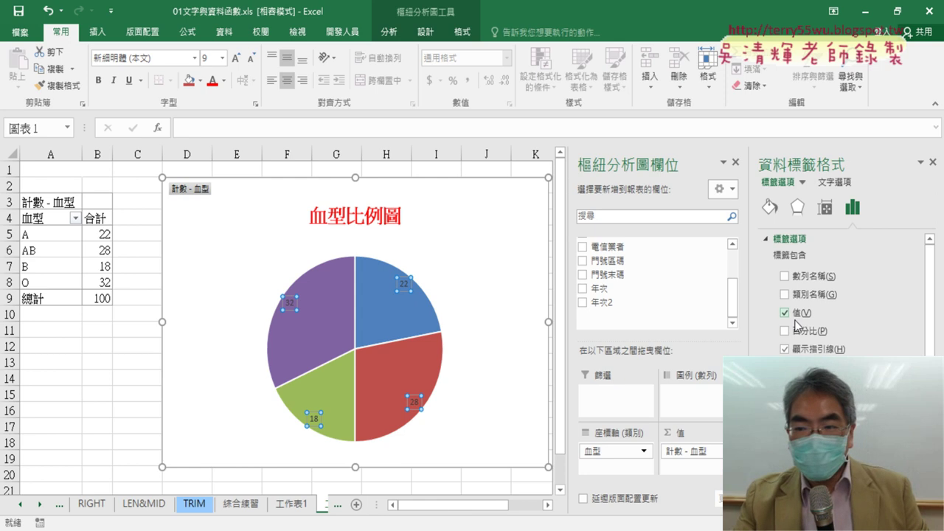
{"action": "left_click", "coordinate": [786, 294]}
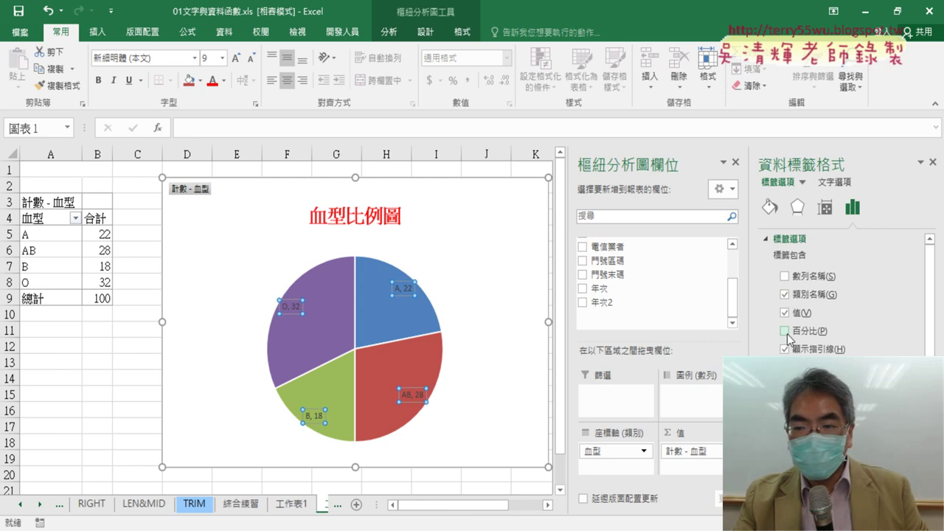
{"action": "left_click", "coordinate": [786, 332]}
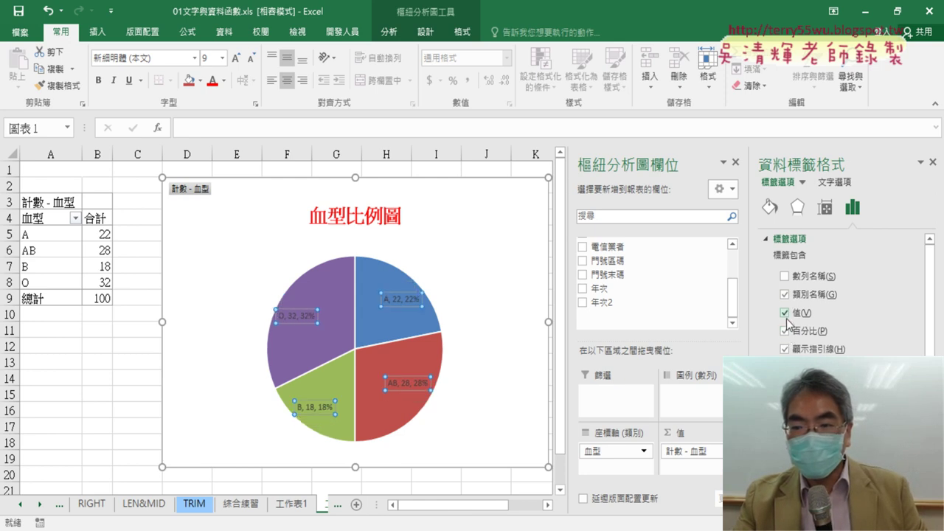
{"action": "left_click", "coordinate": [784, 313]}
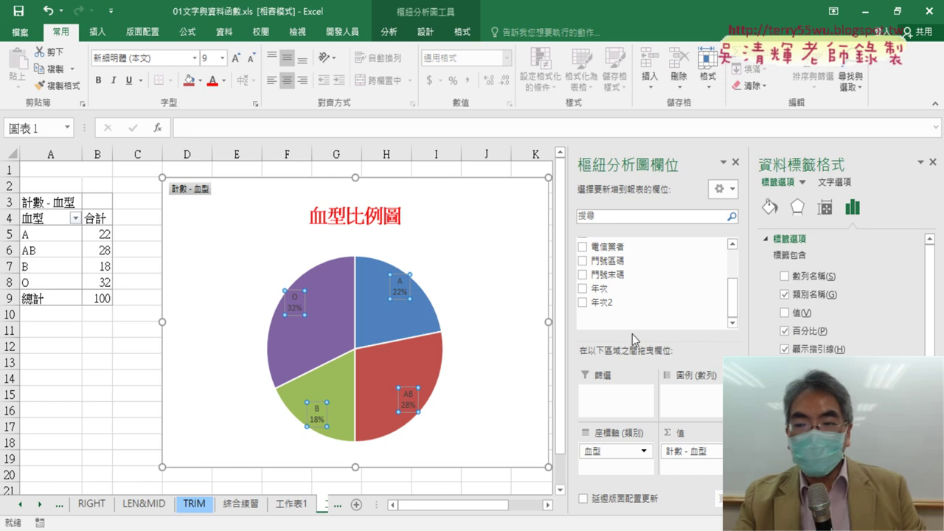
{"action": "scroll", "coordinate": [931, 337], "scroll_direction": "down", "scroll_amount": 2}
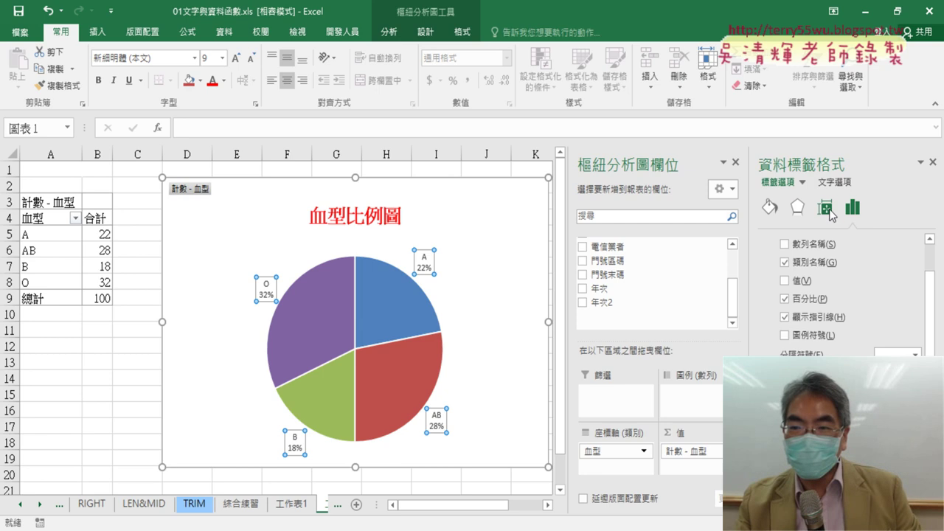
Look through the labels' Fill & Line options, return to Label Options, and stop the screen broadcast
{"action": "left_click", "coordinate": [769, 210]}
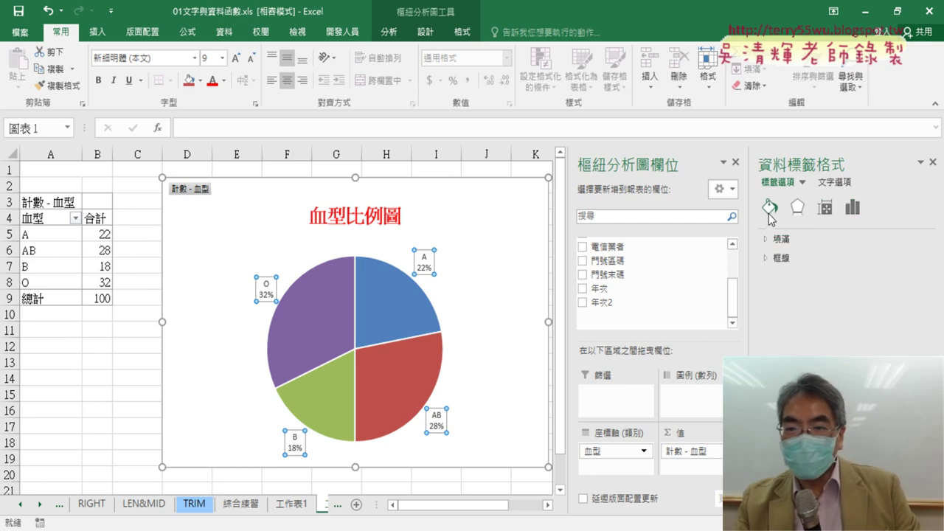
{"action": "left_click", "coordinate": [778, 239]}
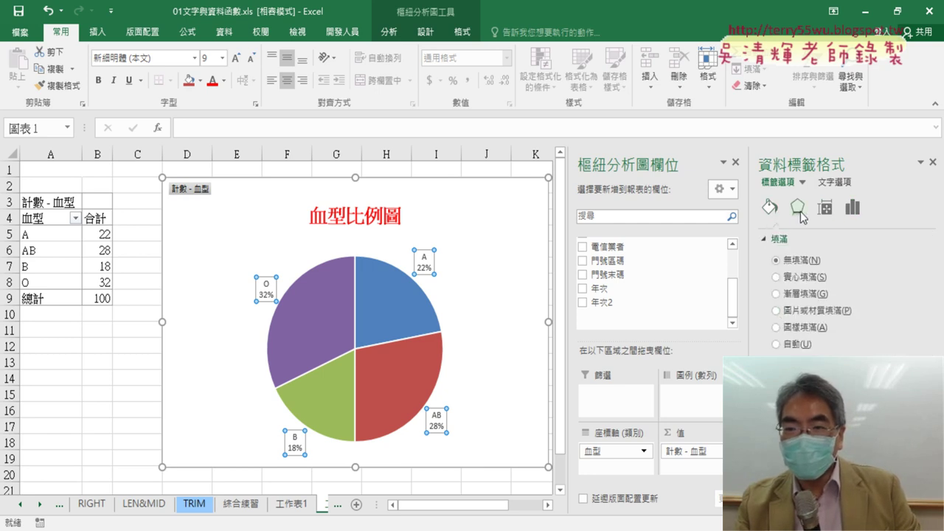
{"action": "left_click", "coordinate": [797, 209]}
{"action": "left_click", "coordinate": [852, 209]}
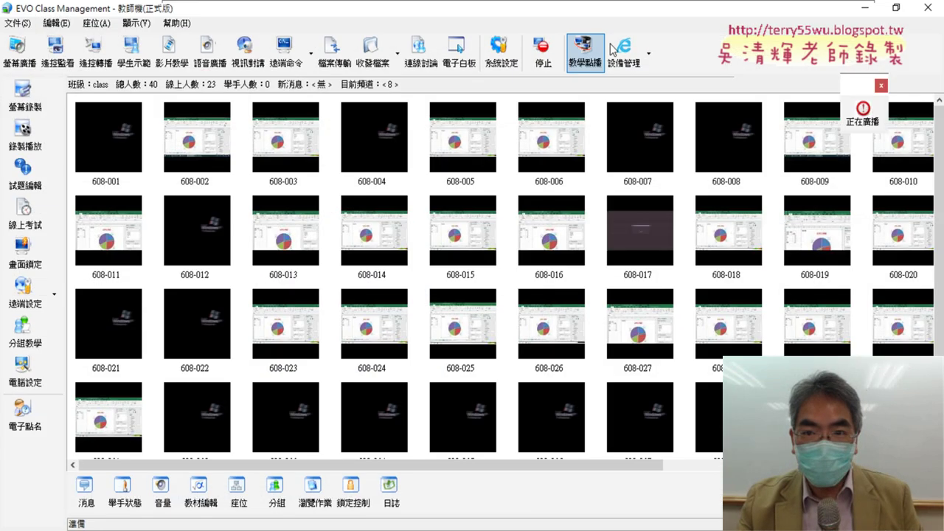
{"action": "left_click", "coordinate": [532, 50]}
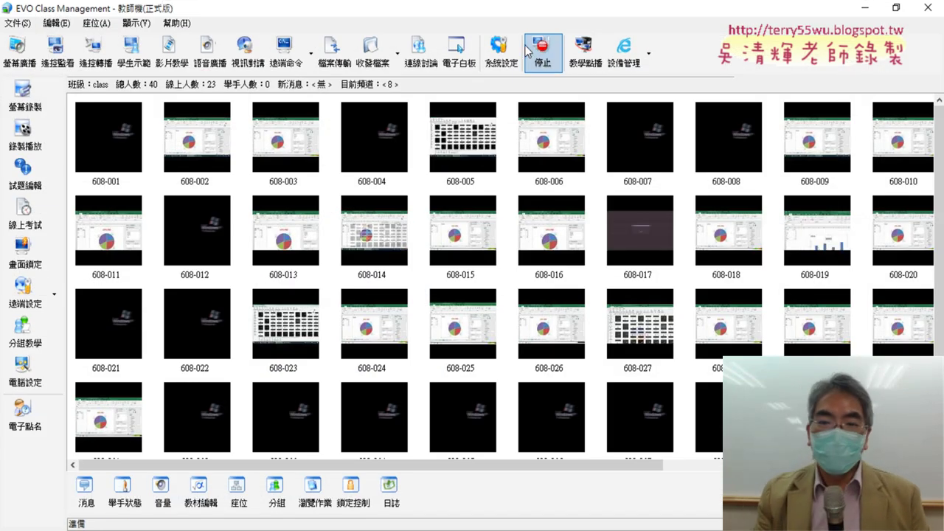